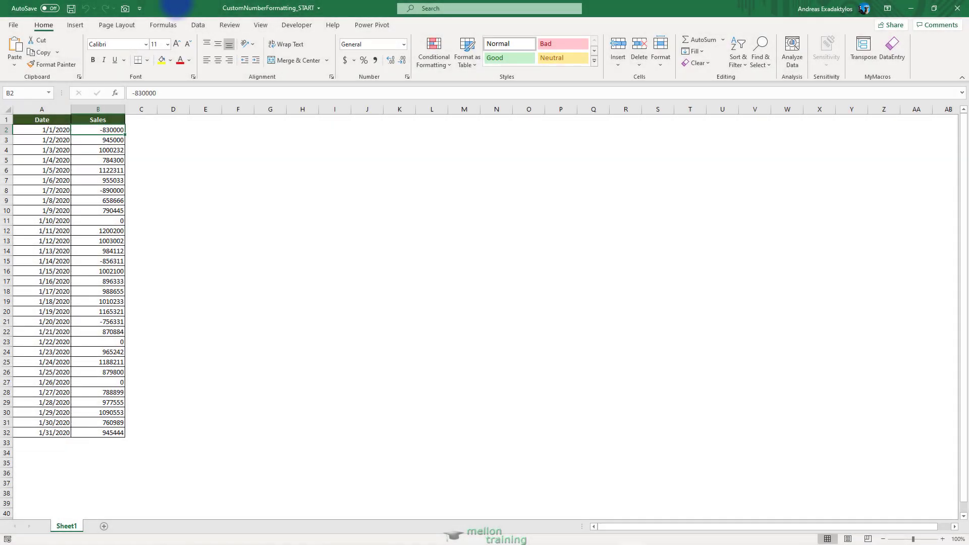
Browse the quick and full number format options without changing anything
{"action": "key", "text": "ctrl+1"}
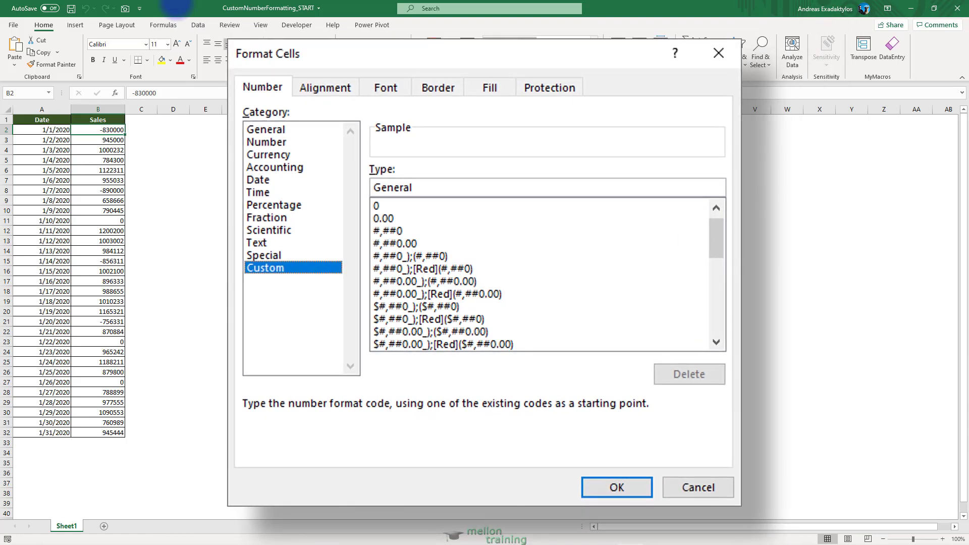
{"action": "key", "text": "Escape"}
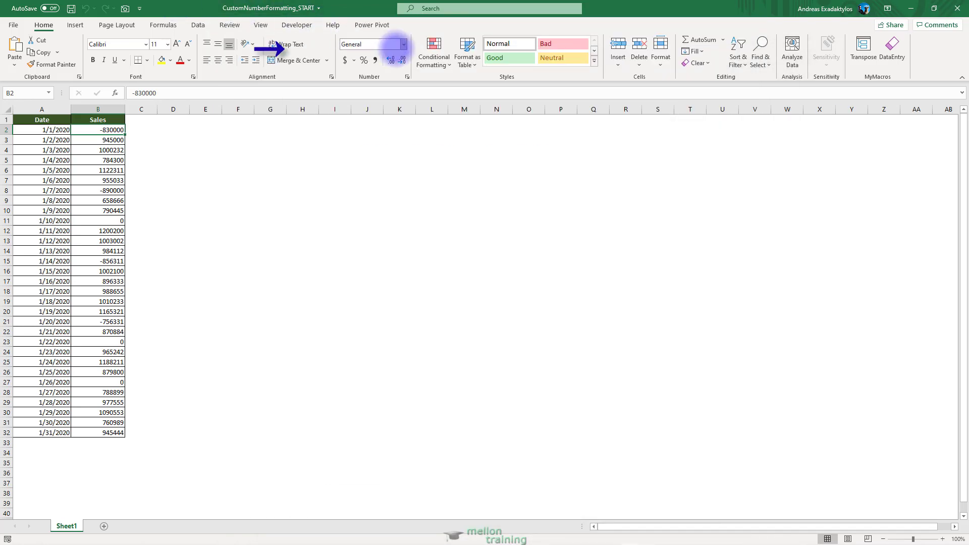
{"action": "left_click", "coordinate": [404, 44]}
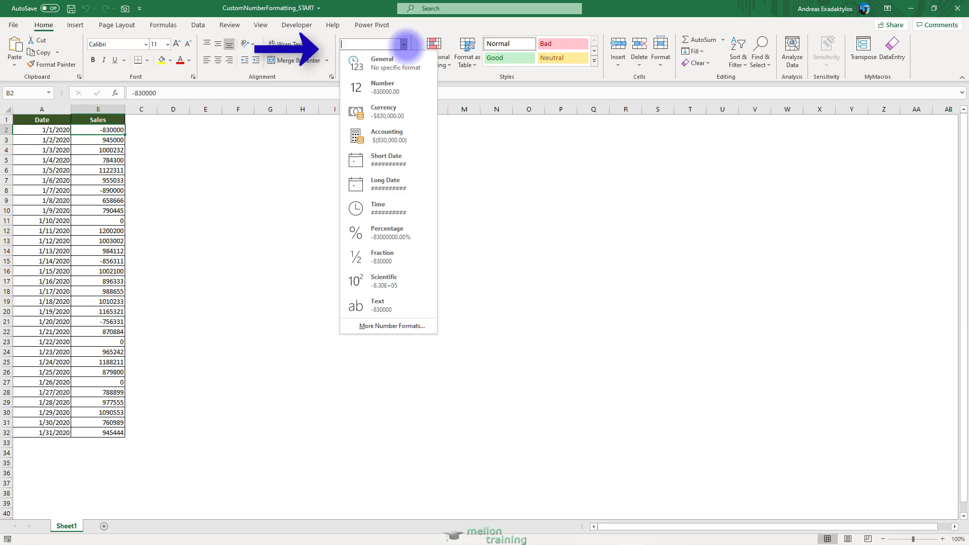
{"action": "left_click", "coordinate": [405, 45]}
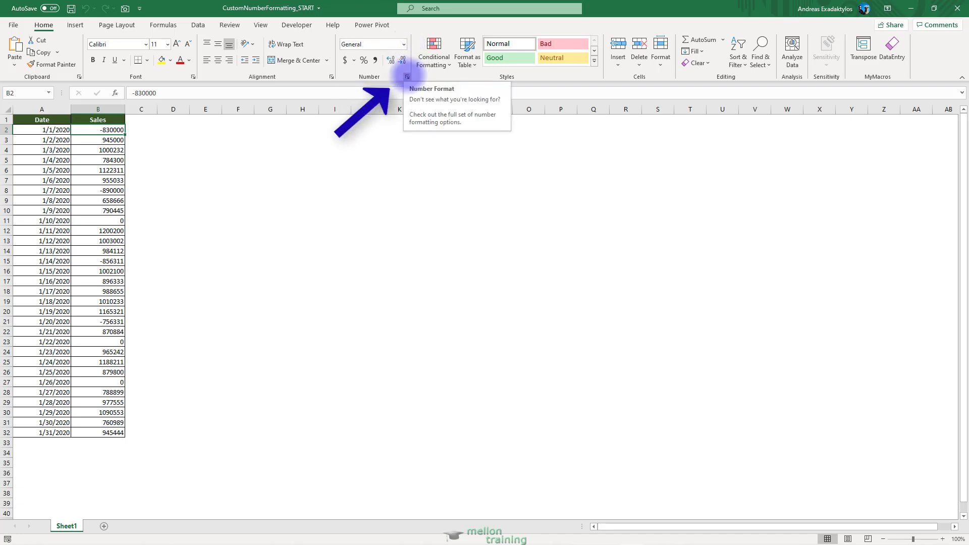
{"action": "left_click", "coordinate": [407, 77]}
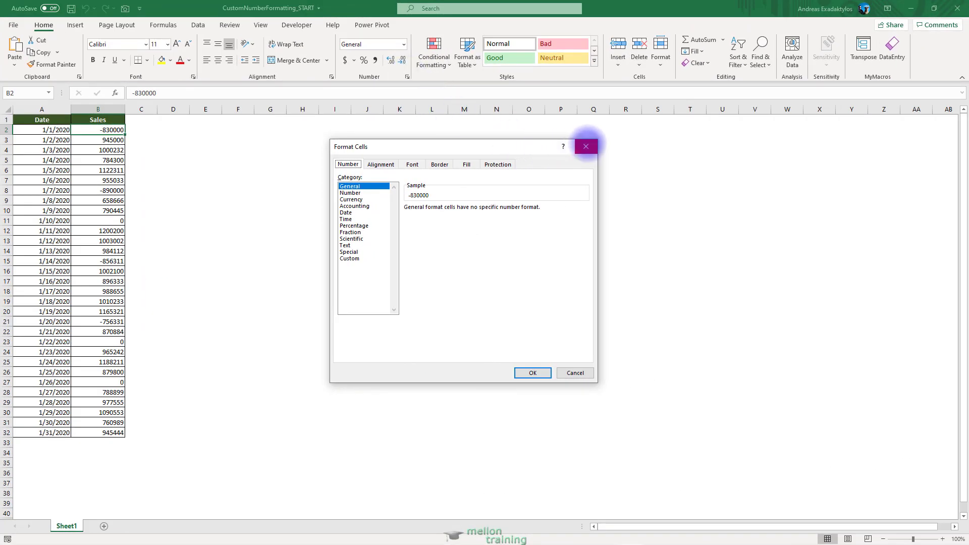
{"action": "left_click", "coordinate": [586, 147]}
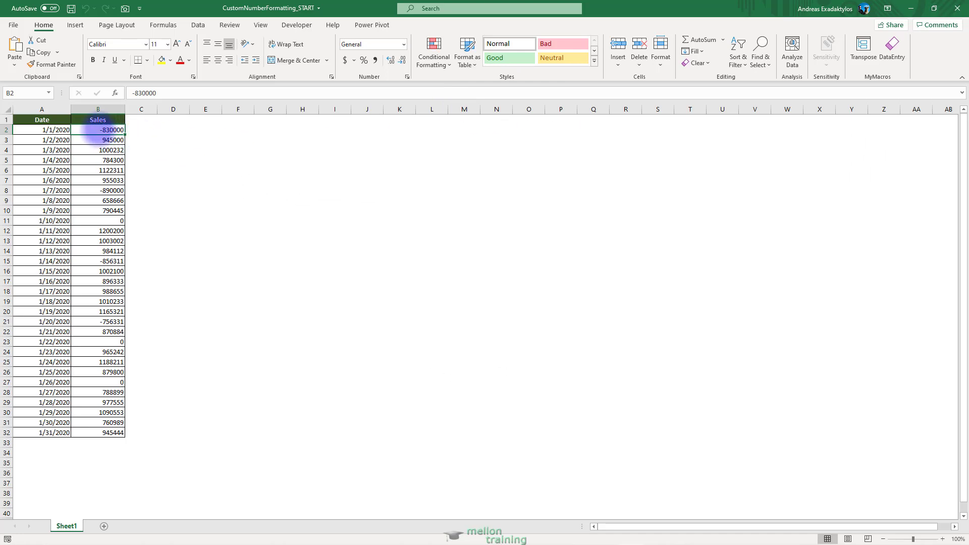
Format B2:B10 as Number with 0 decimals, 1000 separator and red (1,234) negatives
{"action": "left_click_drag", "start_coordinate": [98, 130], "coordinate": [98, 207]}
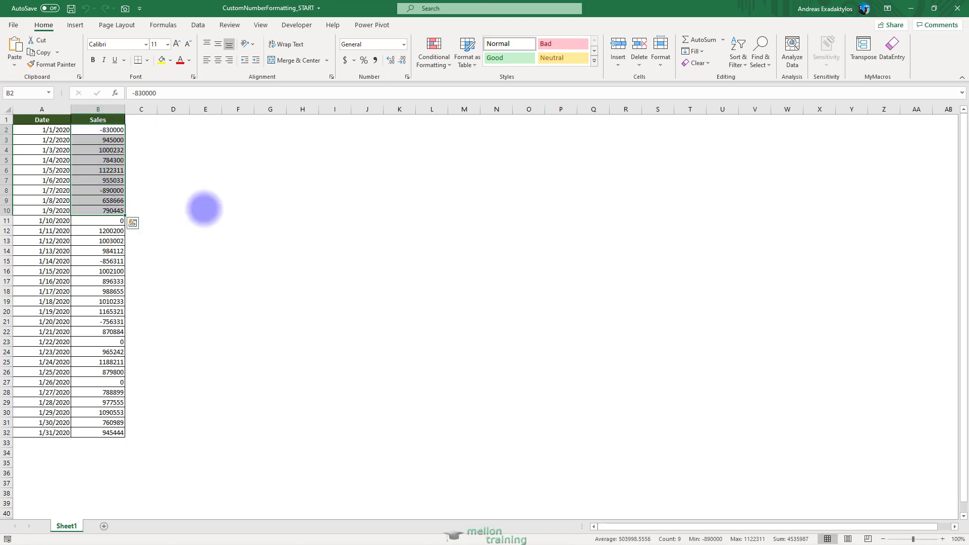
{"action": "right_click", "coordinate": [104, 171]}
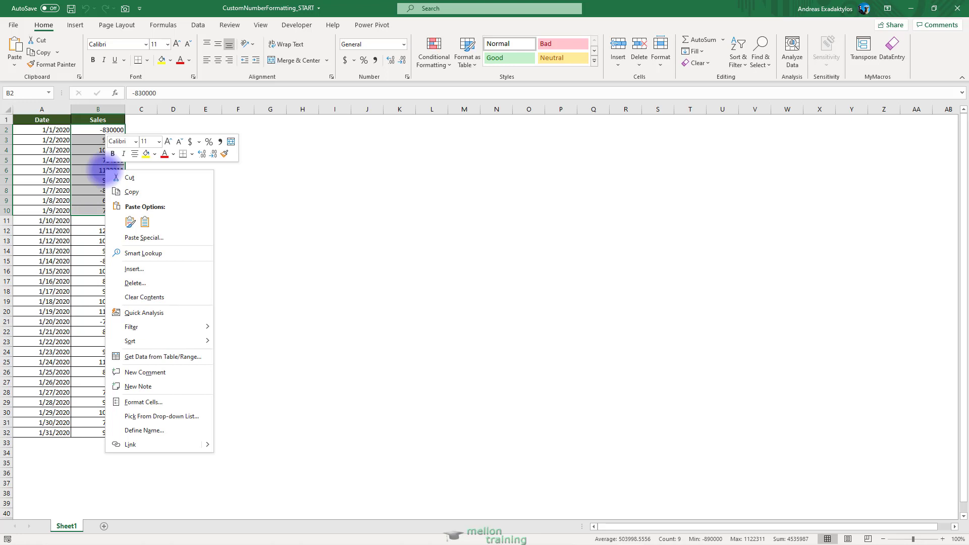
{"action": "left_click", "coordinate": [196, 401]}
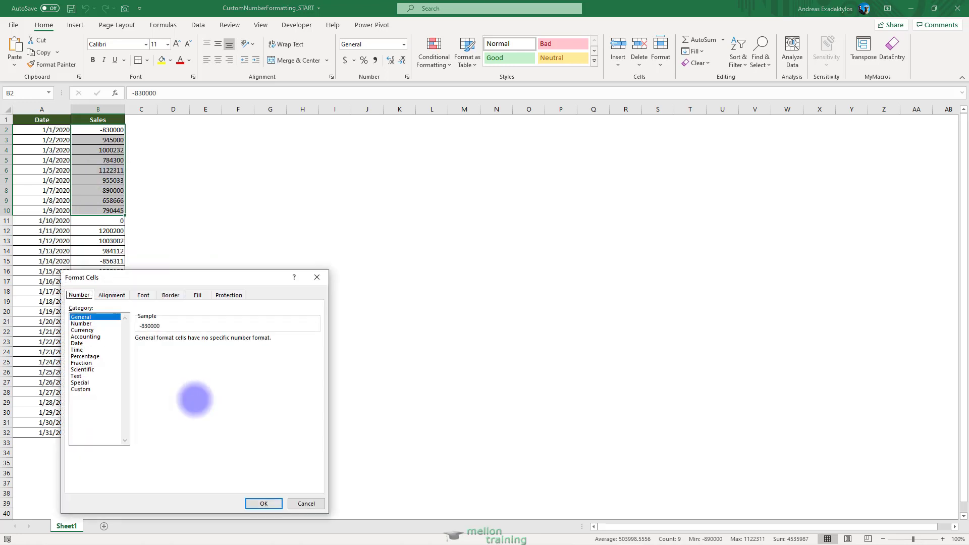
{"action": "left_click_drag", "start_coordinate": [158, 277], "coordinate": [252, 146]}
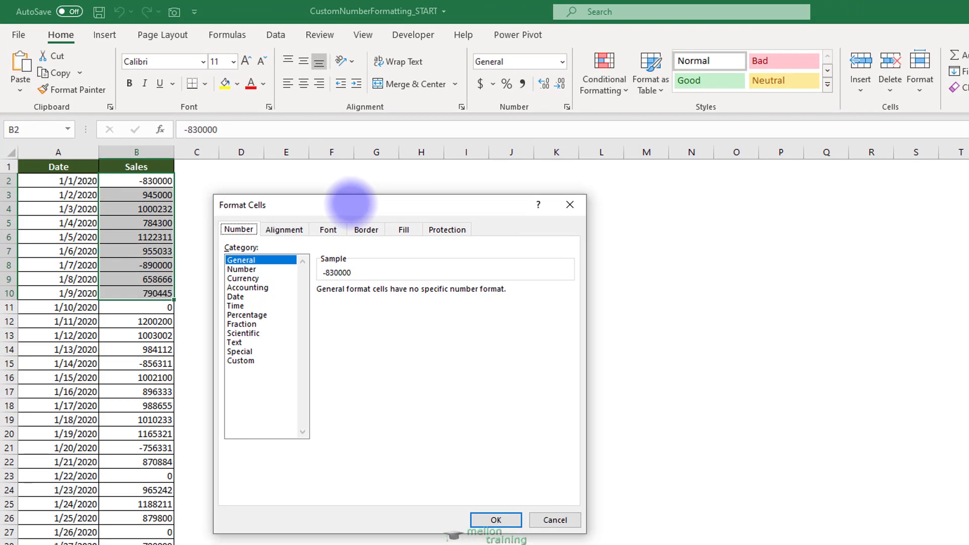
{"action": "left_click", "coordinate": [242, 269]}
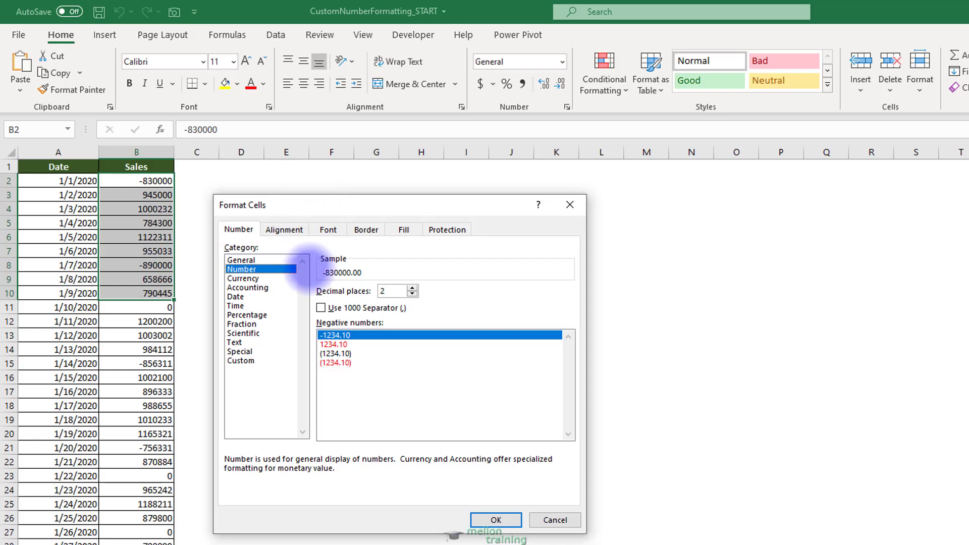
{"action": "left_click", "coordinate": [321, 307]}
{"action": "double_click", "coordinate": [412, 294]}
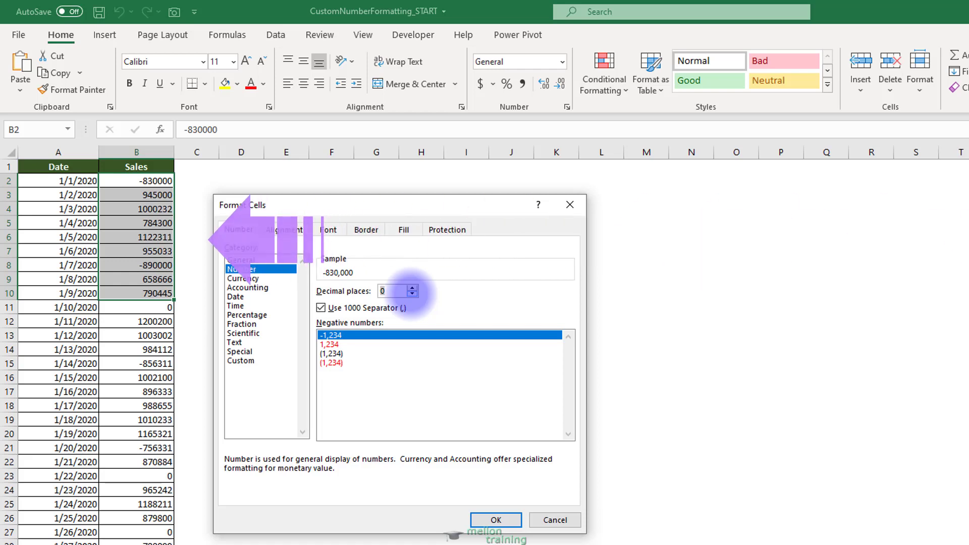
{"action": "left_click", "coordinate": [334, 362]}
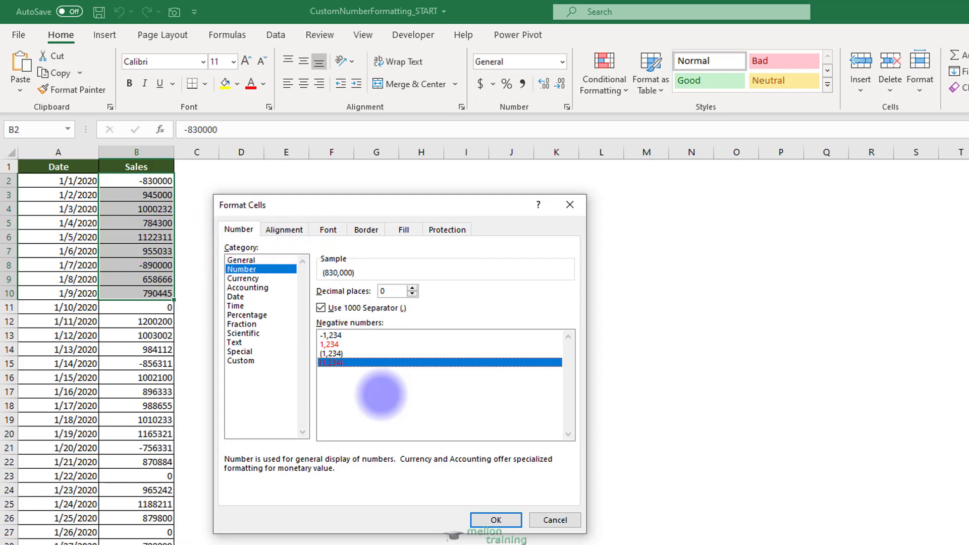
{"action": "left_click", "coordinate": [497, 520]}
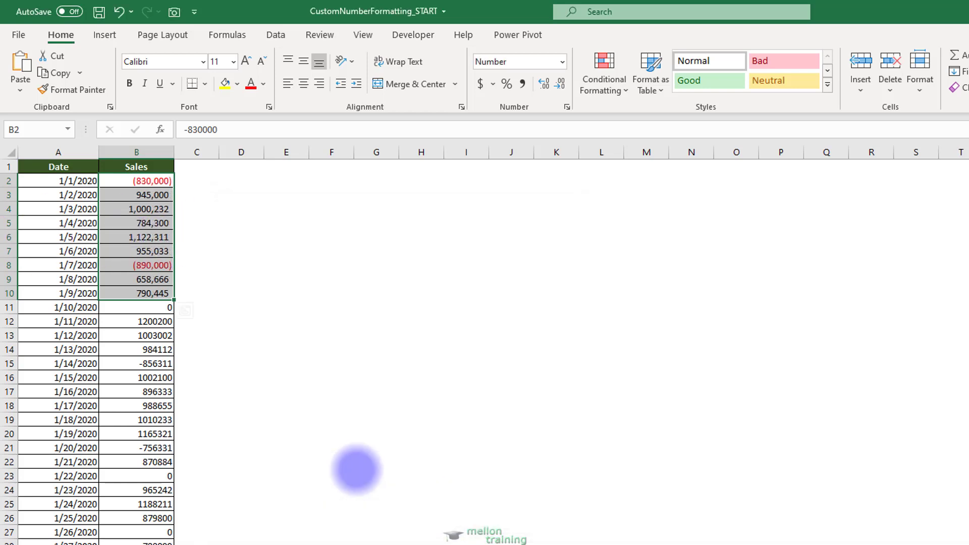
Select B11:B32 and open Format Cells at the Custom category
{"action": "left_click", "coordinate": [198, 167]}
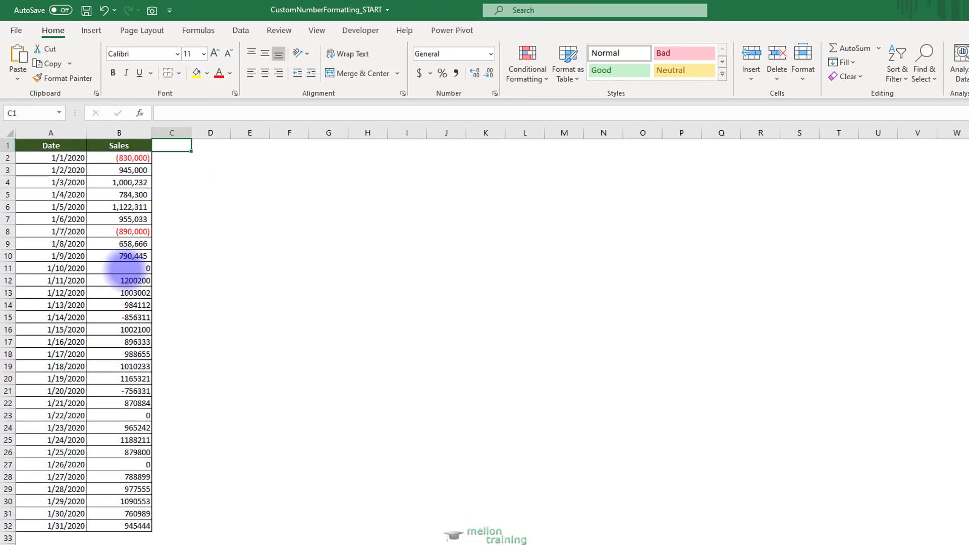
{"action": "left_click_drag", "start_coordinate": [126, 268], "coordinate": [109, 524]}
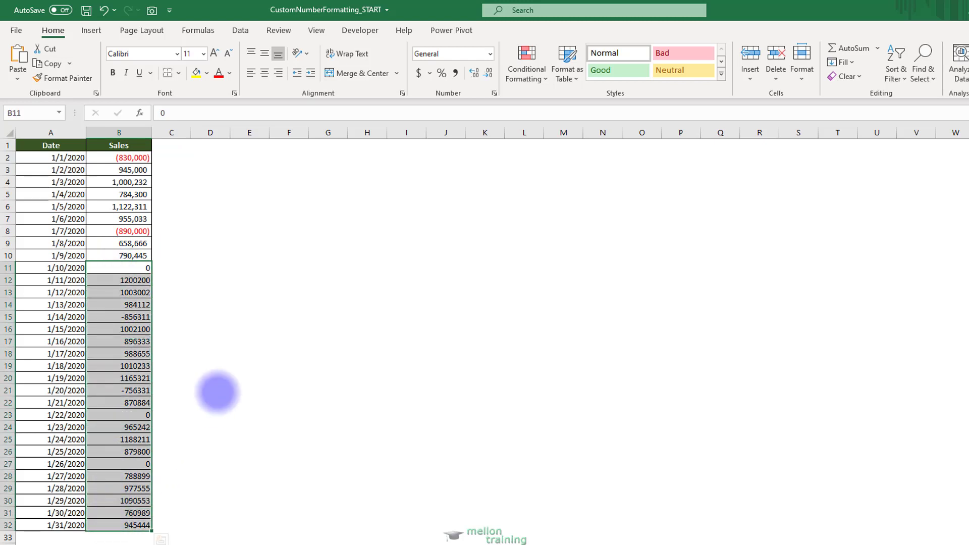
{"action": "right_click", "coordinate": [112, 366]}
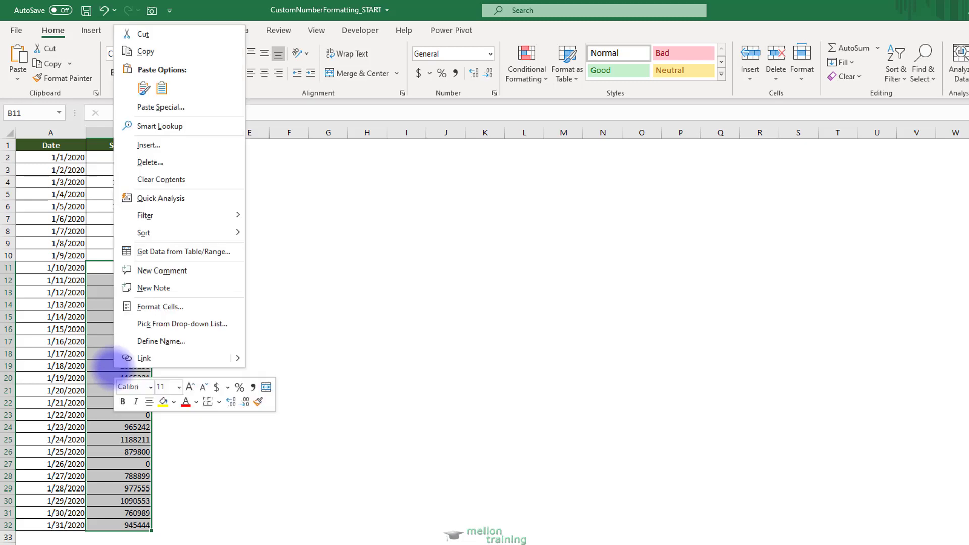
{"action": "left_click", "coordinate": [137, 306]}
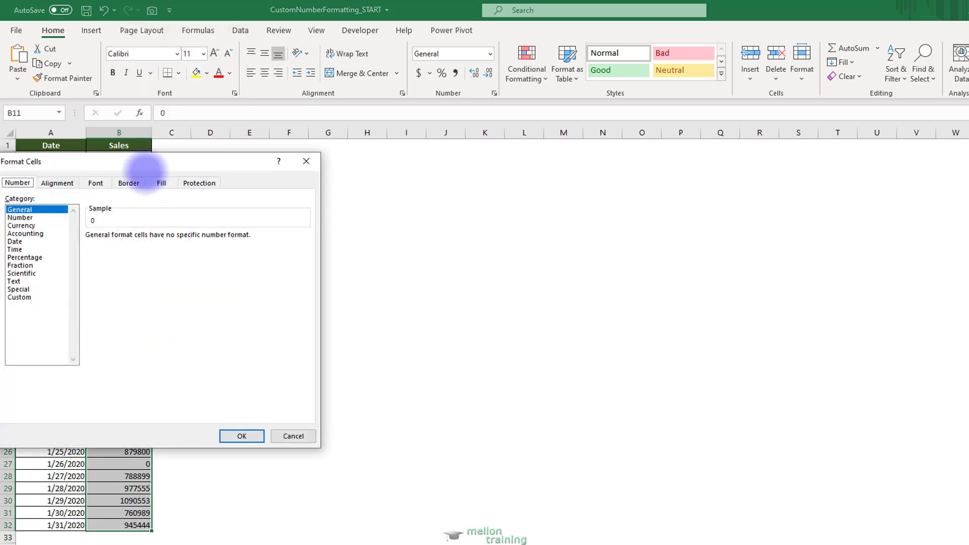
{"action": "left_click_drag", "start_coordinate": [146, 162], "coordinate": [358, 174]}
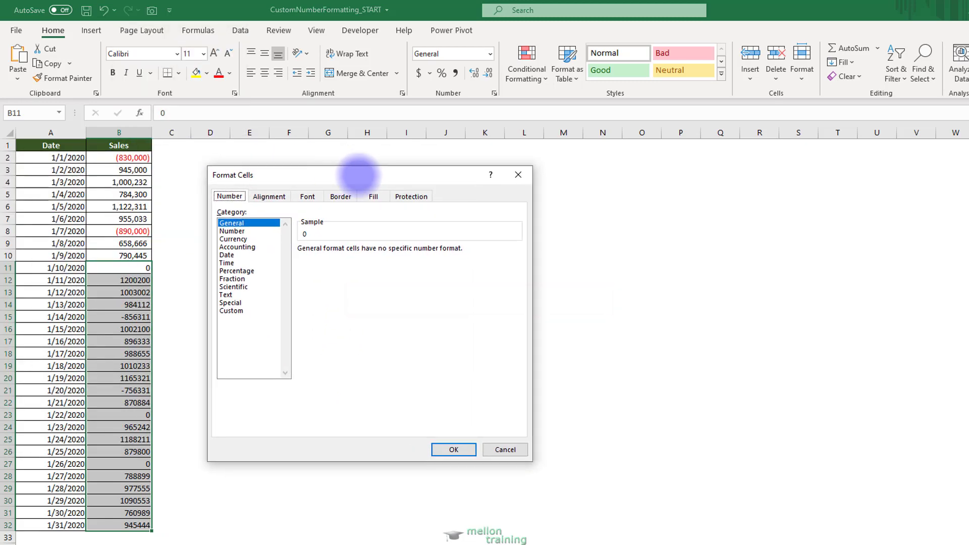
{"action": "left_click", "coordinate": [233, 310]}
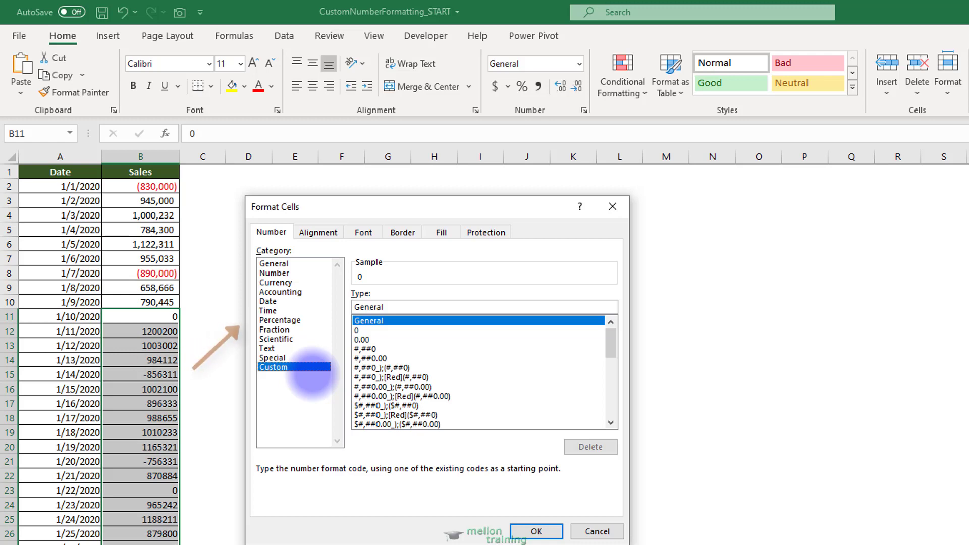
Apply the custom code #,##0_);(#,##0) to the remaining Sales cells
{"action": "left_click", "coordinate": [411, 367]}
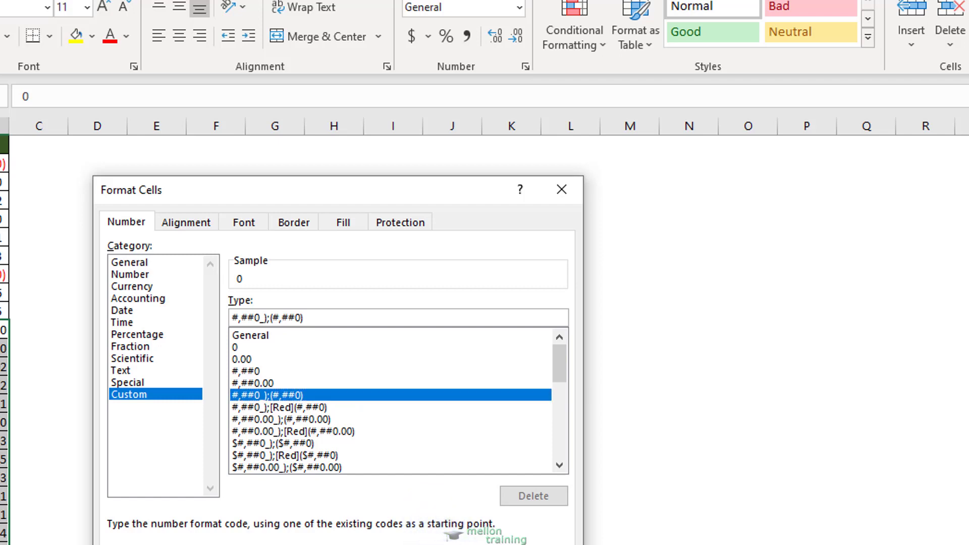
{"action": "left_click", "coordinate": [447, 544]}
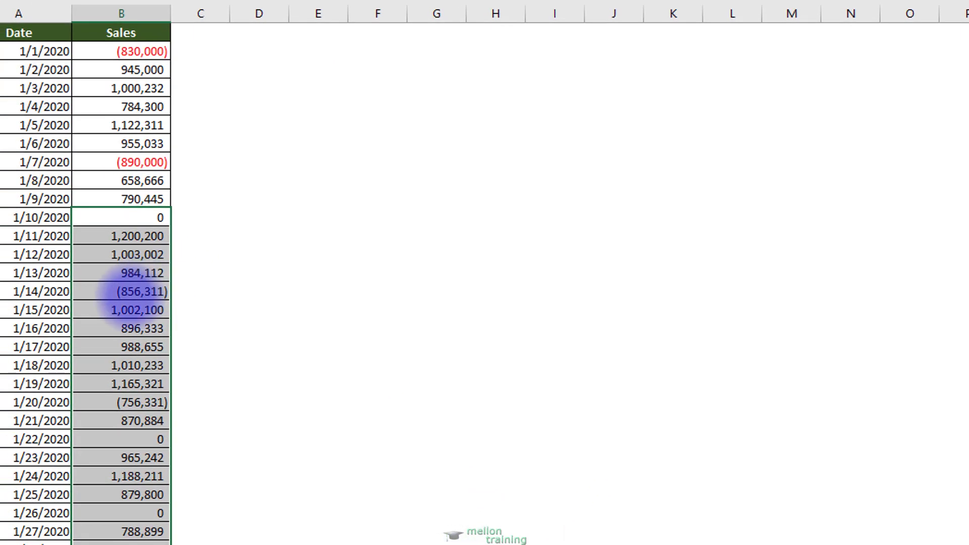
Open Format Cells for the selected Sales cells at the Custom category
{"action": "right_click", "coordinate": [0, 382]}
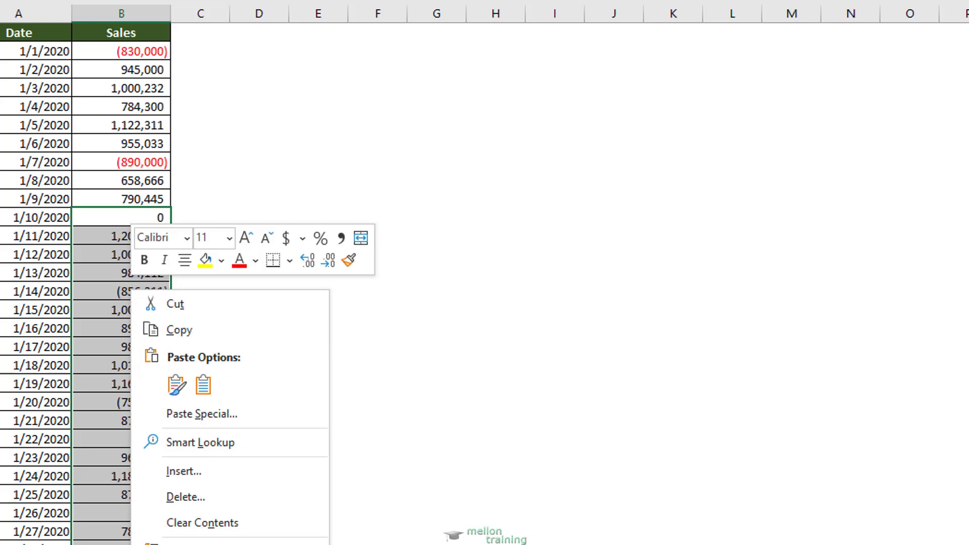
{"action": "left_click", "coordinate": [238, 502]}
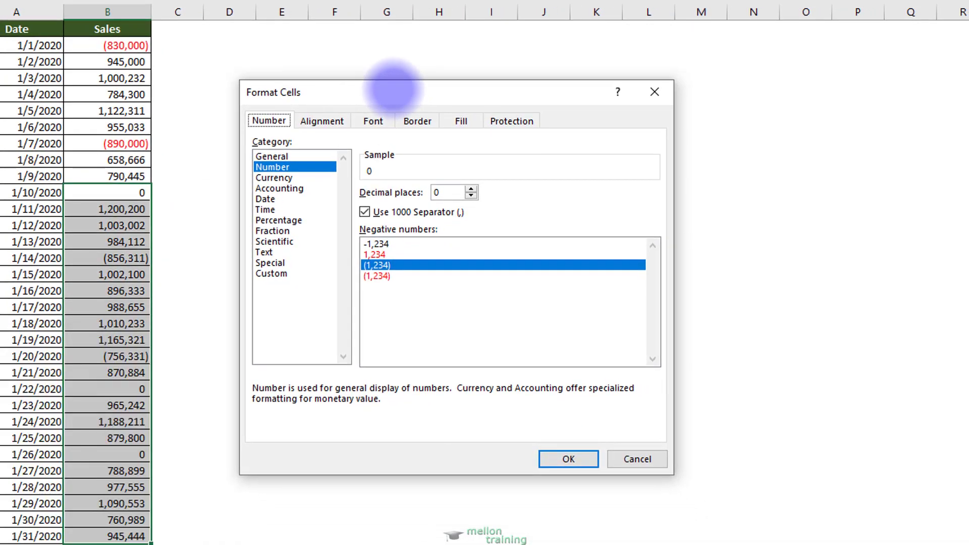
{"action": "left_click_drag", "start_coordinate": [398, 93], "coordinate": [363, 58]}
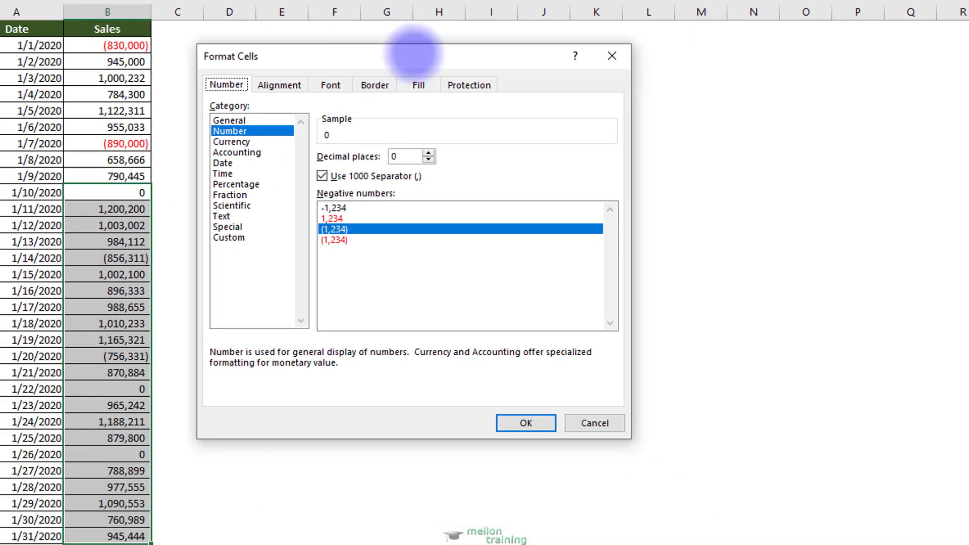
{"action": "left_click", "coordinate": [230, 237]}
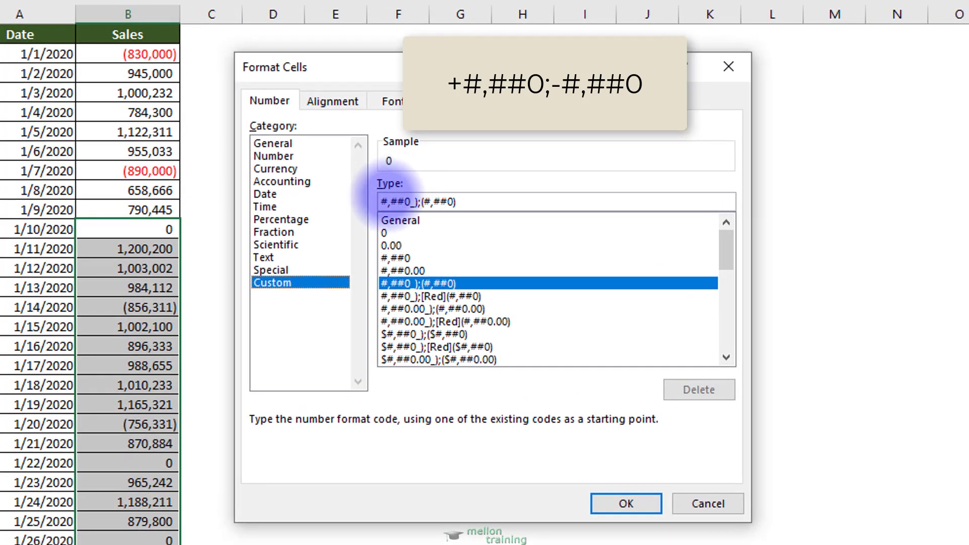
Edit the custom code to +#,##0;-#,##0 and apply it
{"action": "left_click", "coordinate": [383, 202]}
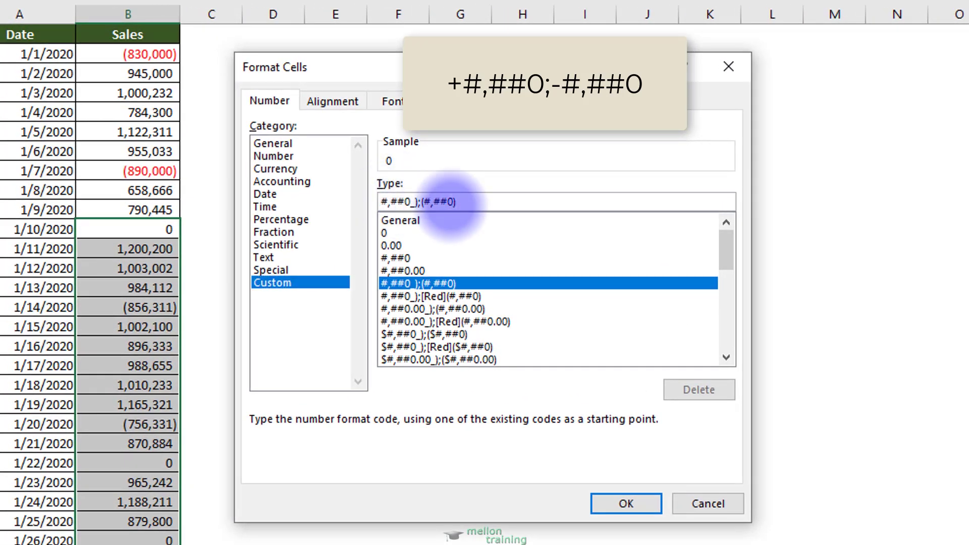
{"action": "type", "text": "+"}
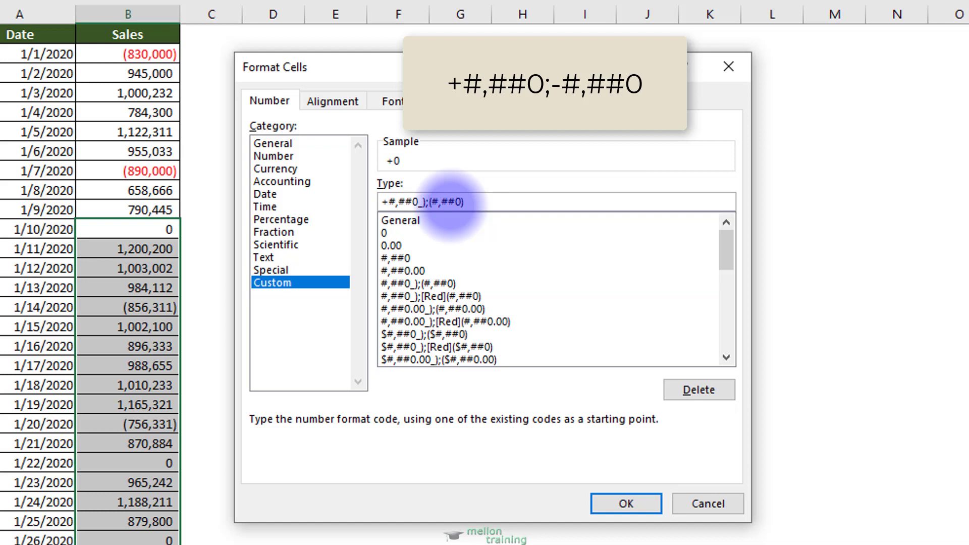
{"action": "key", "text": "Right"}
{"action": "key", "text": "Right"}
{"action": "key", "text": "BackSpace"}
{"action": "key", "text": "BackSpace"}
{"action": "key", "text": "Delete"}
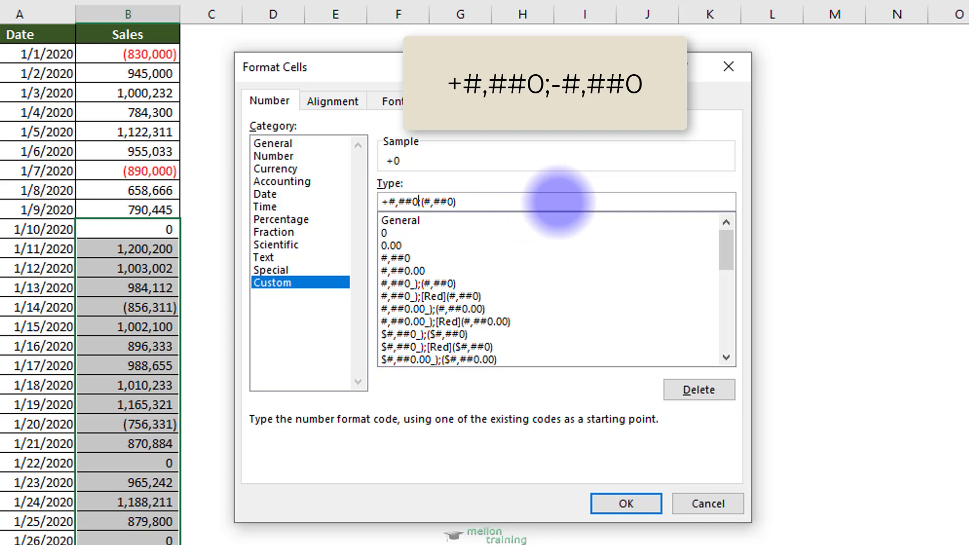
{"action": "type", "text": ";"}
{"action": "key", "text": "Delete"}
{"action": "key", "text": "Right"}
{"action": "type", "text": ","}
{"action": "key", "text": "End"}
{"action": "key", "text": "BackSpace"}
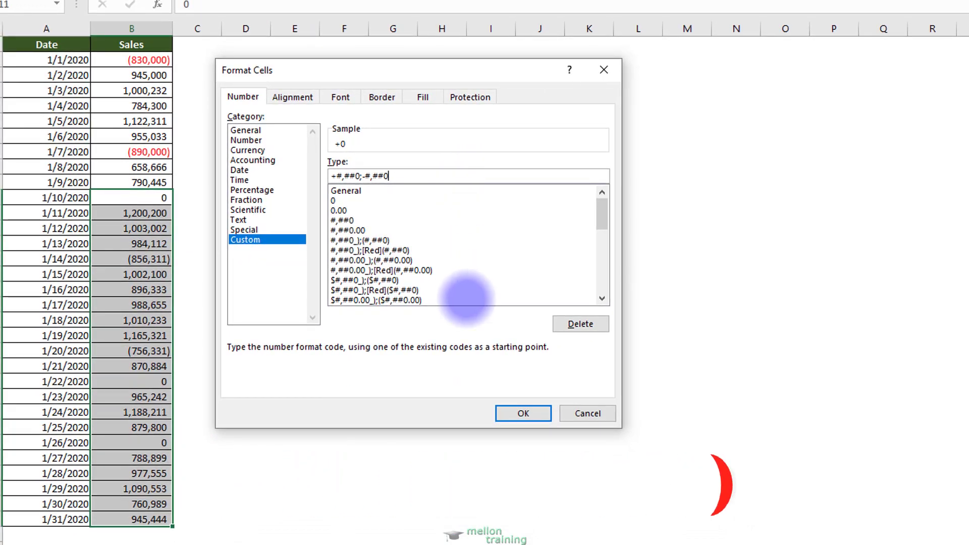
{"action": "left_click", "coordinate": [512, 413]}
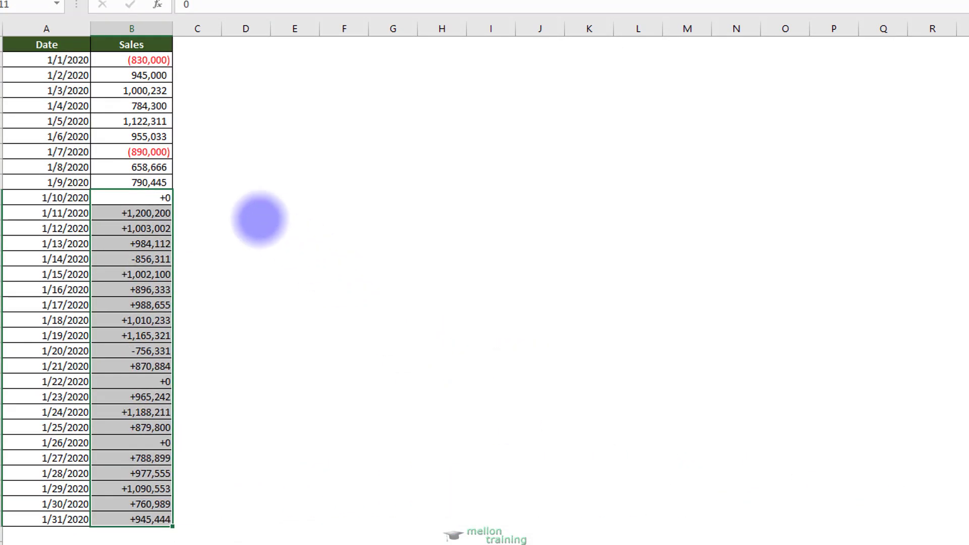
Clear the selection and select Sales cells B2 through B32
{"action": "left_click", "coordinate": [203, 199]}
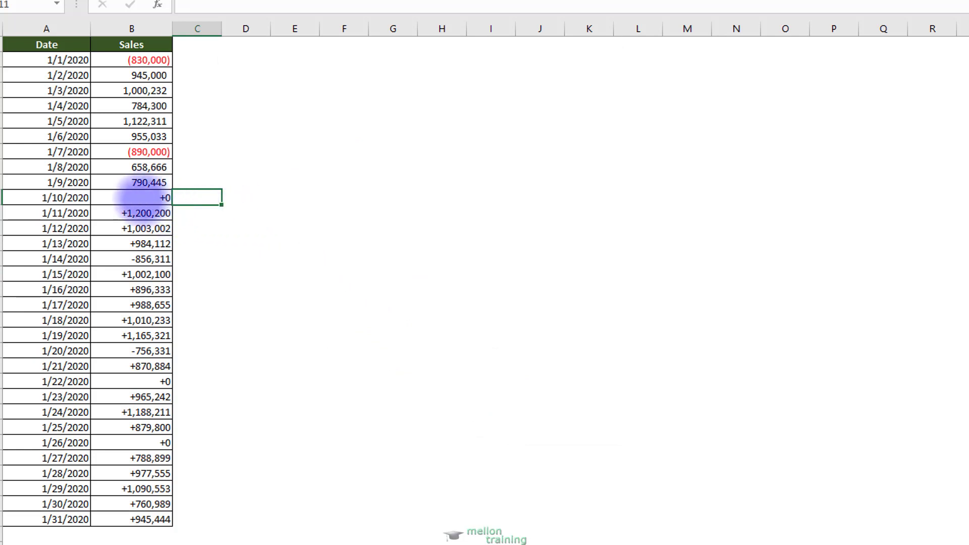
{"action": "left_click_drag", "start_coordinate": [135, 63], "coordinate": [128, 518]}
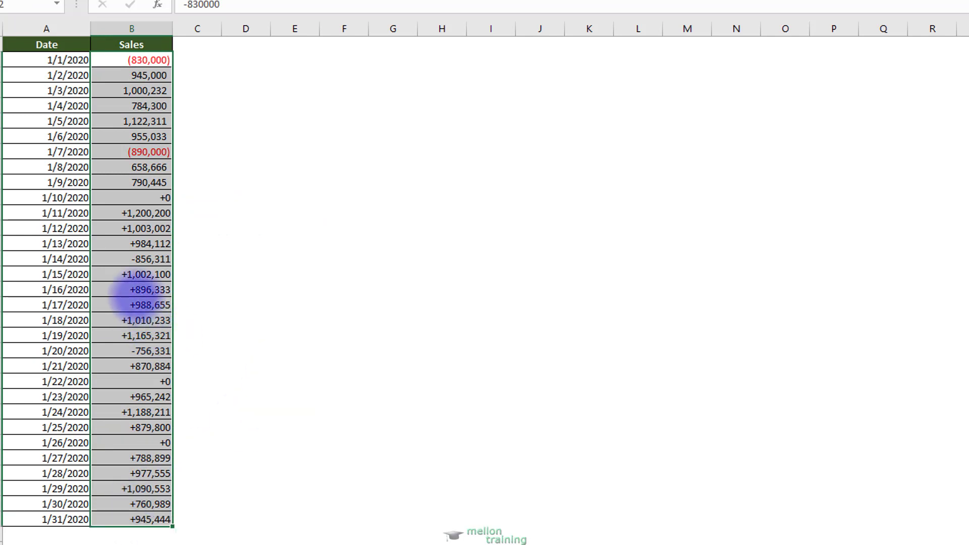
Apply the custom code #,##0, to B2:B32 so Sales display in thousands
{"action": "right_click", "coordinate": [135, 303]}
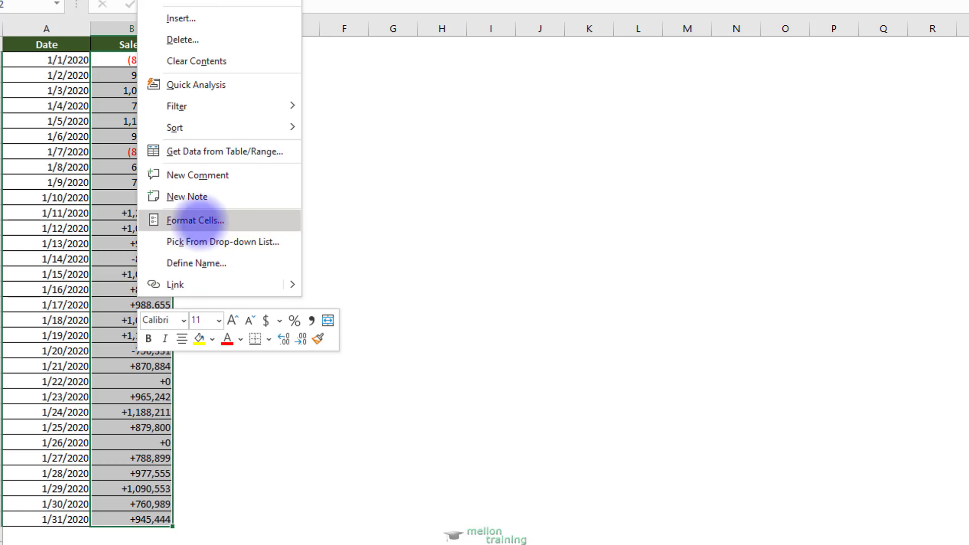
{"action": "left_click", "coordinate": [194, 220]}
{"action": "left_click_drag", "start_coordinate": [162, 33], "coordinate": [371, 56]}
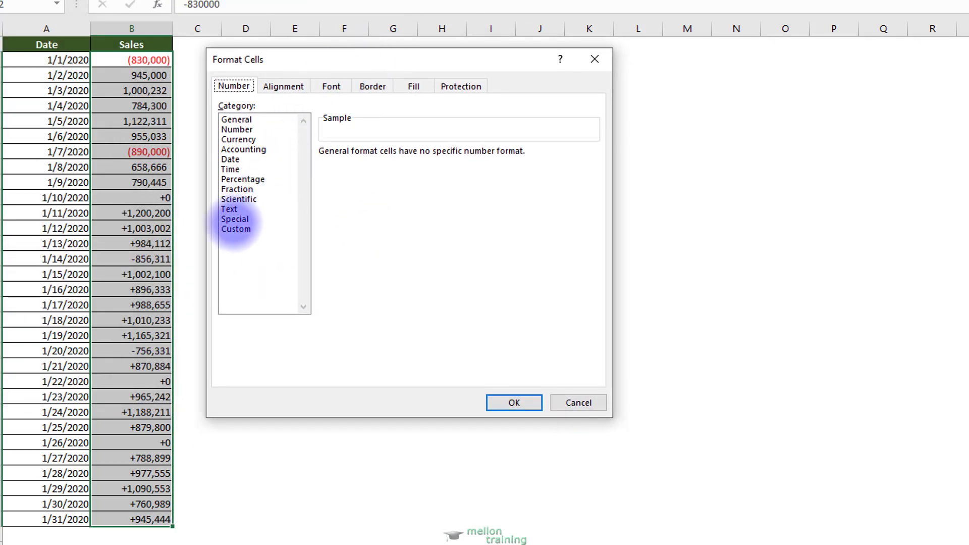
{"action": "left_click", "coordinate": [236, 228]}
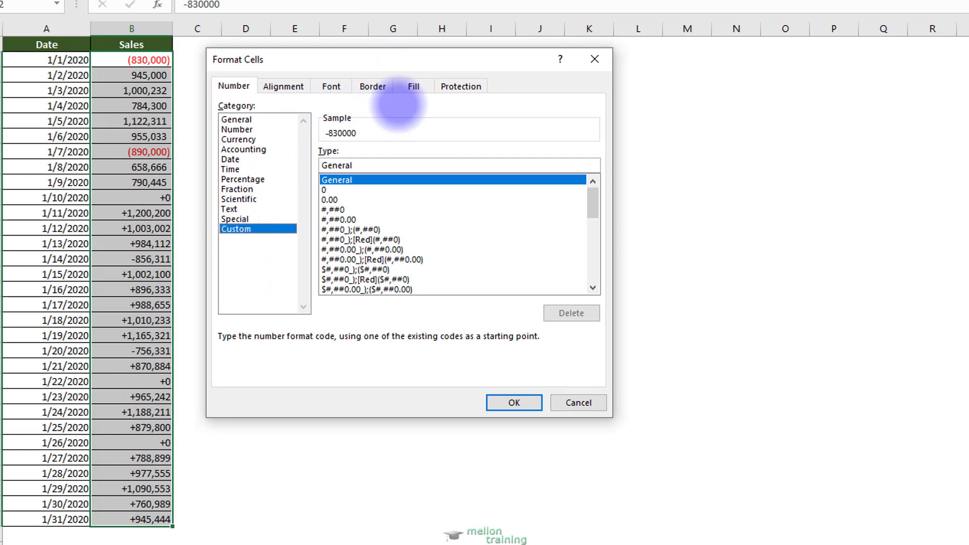
{"action": "left_click", "coordinate": [337, 209]}
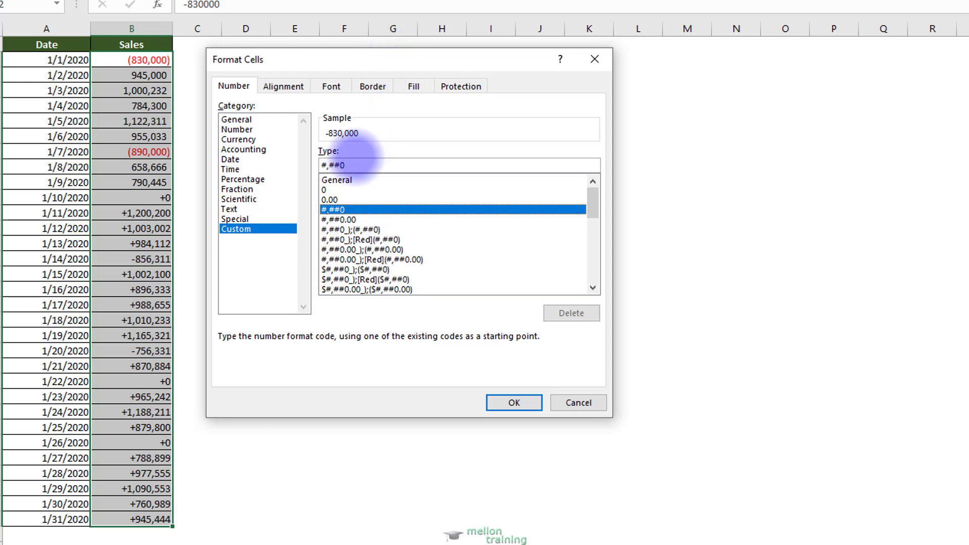
{"action": "left_click", "coordinate": [383, 165]}
{"action": "type", "text": ","}
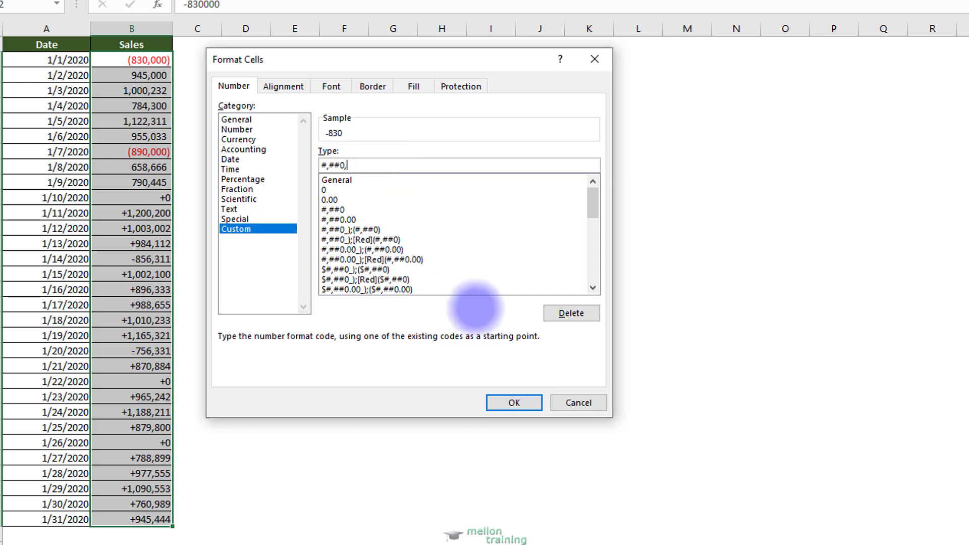
{"action": "left_click", "coordinate": [512, 401]}
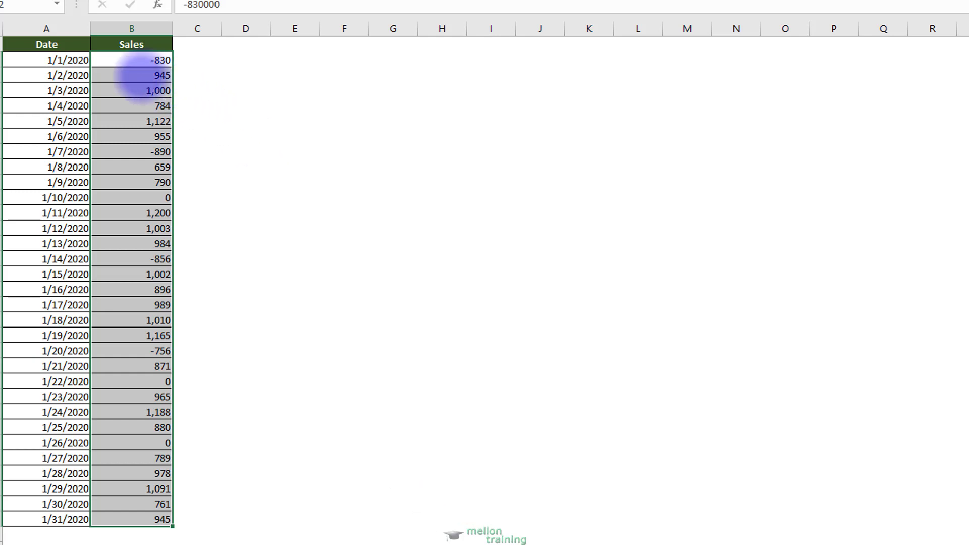
{"action": "left_click", "coordinate": [135, 75]}
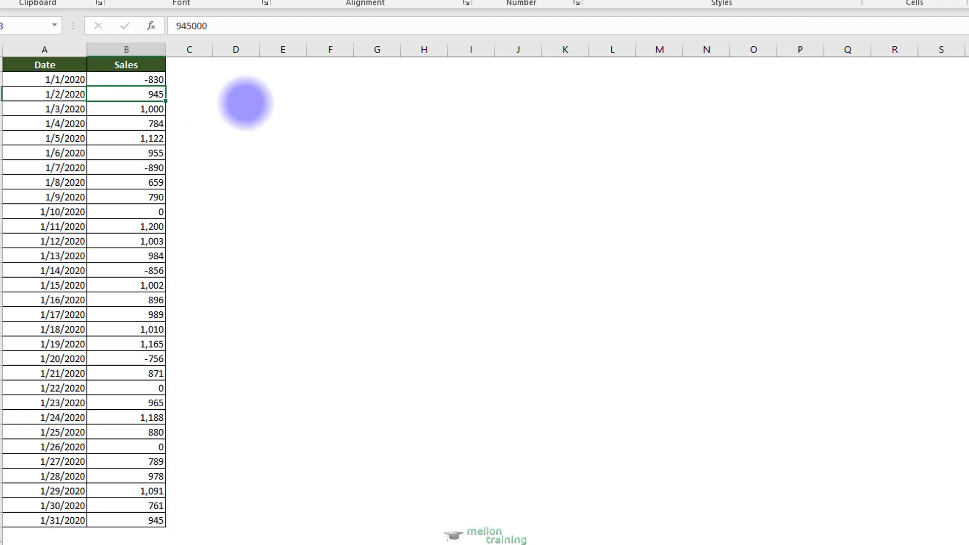
Change the Sales custom code to #,##0,"K" for a K suffix
{"action": "left_click_drag", "start_coordinate": [126, 79], "coordinate": [123, 514]}
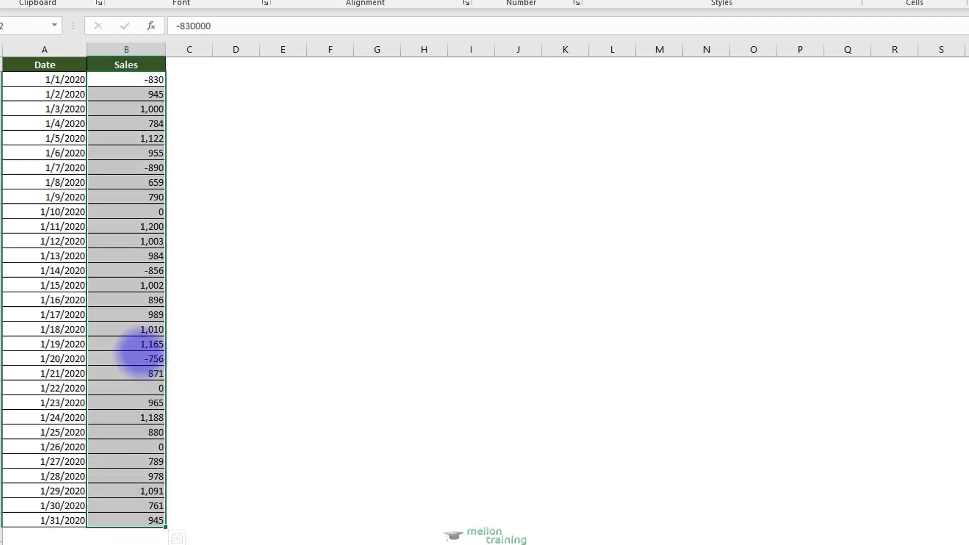
{"action": "right_click", "coordinate": [127, 317]}
{"action": "left_click", "coordinate": [232, 245]}
{"action": "left_click_drag", "start_coordinate": [189, 70], "coordinate": [359, 78]}
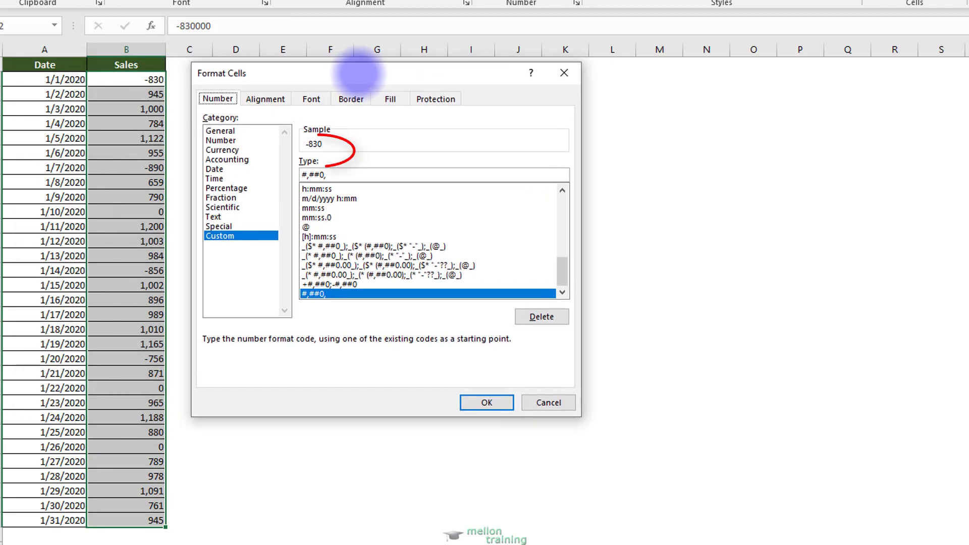
{"action": "left_click", "coordinate": [329, 178]}
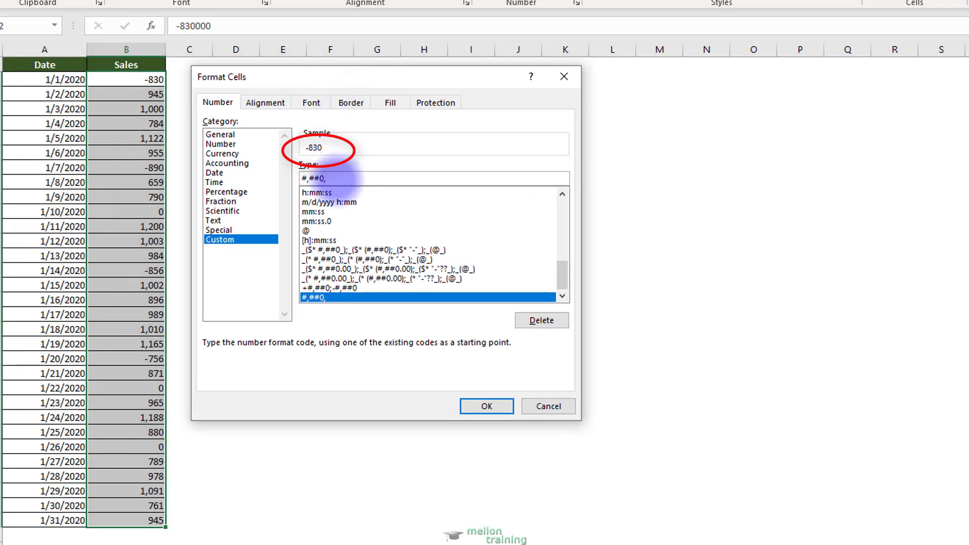
{"action": "type", "text": "\""}
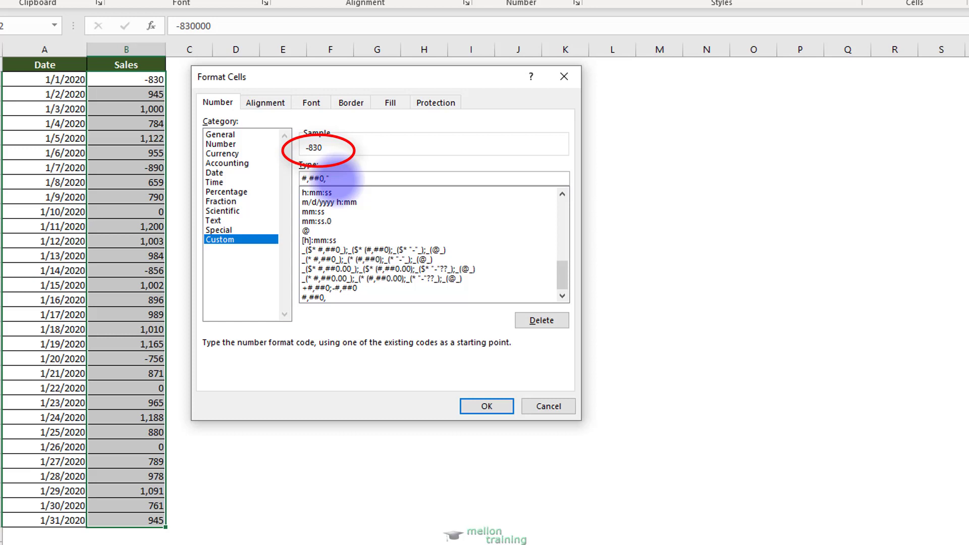
{"action": "type", "text": "K"}
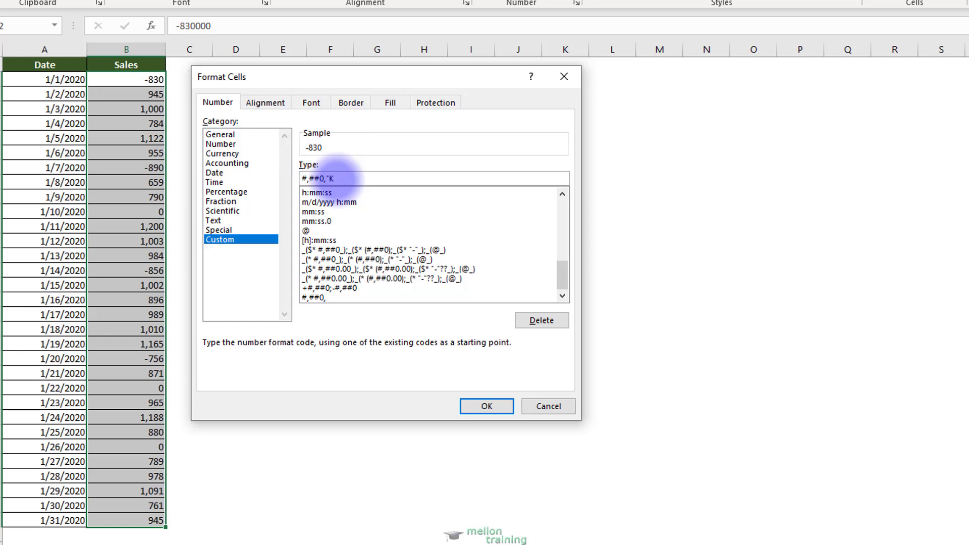
{"action": "type", "text": "\""}
{"action": "left_click", "coordinate": [492, 406]}
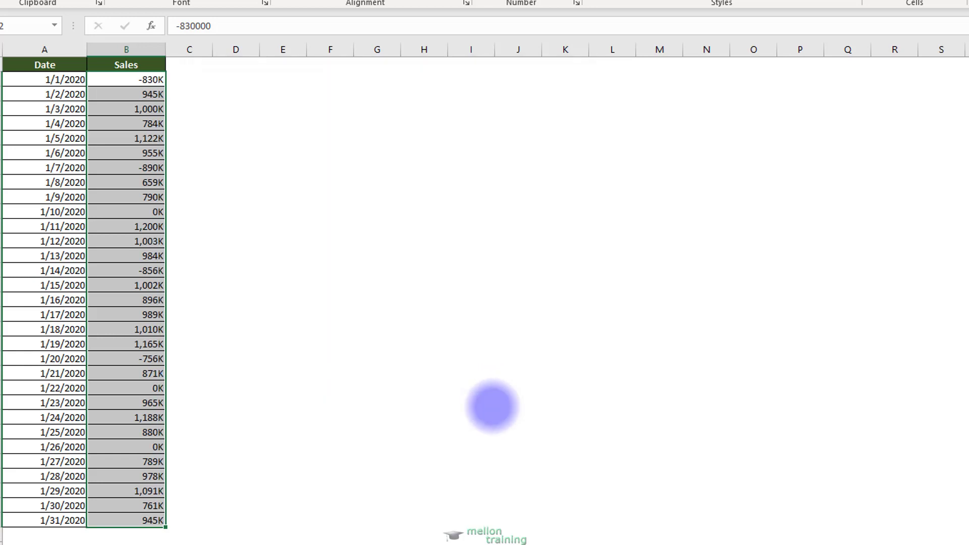
Reselect Sales values B2:B32 and open Format Cells
{"action": "left_click", "coordinate": [204, 68]}
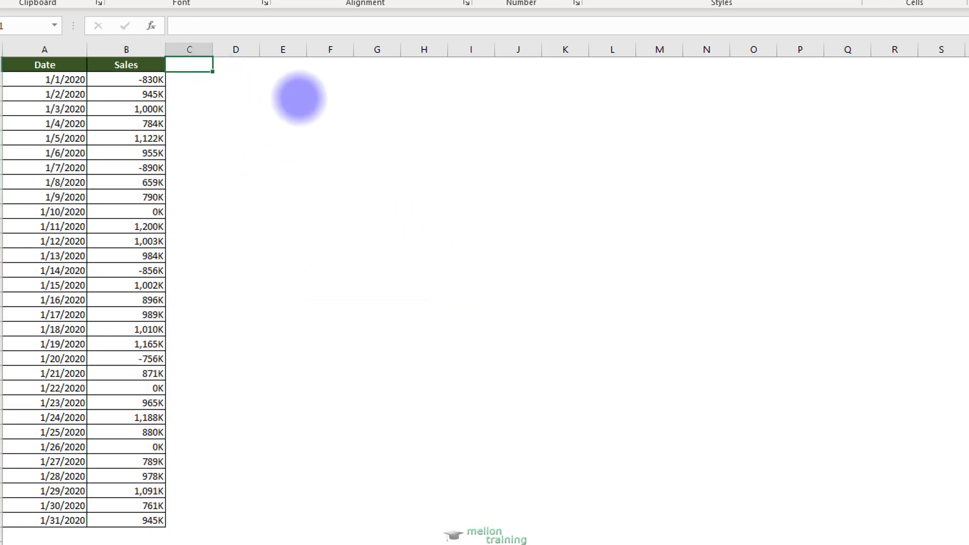
{"action": "left_click_drag", "start_coordinate": [123, 79], "coordinate": [124, 510]}
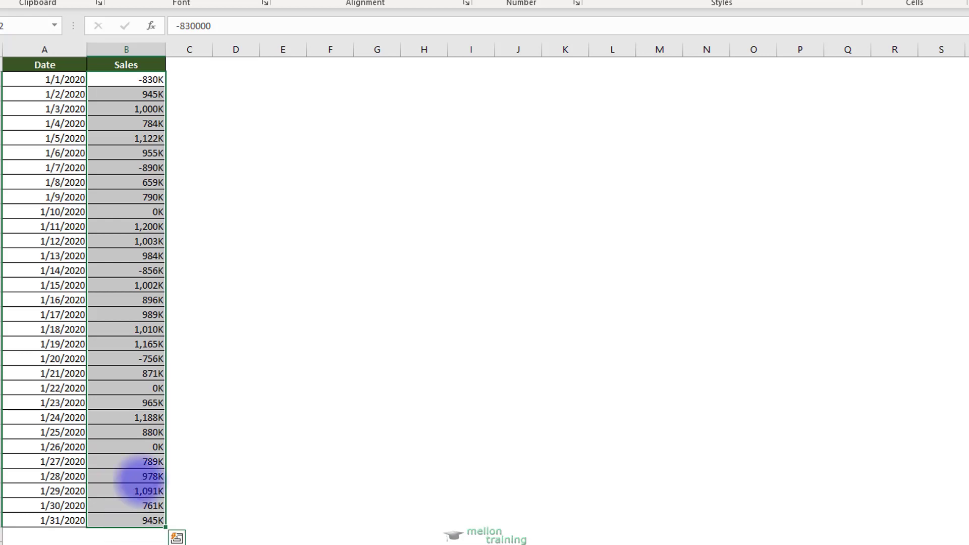
{"action": "right_click", "coordinate": [132, 252]}
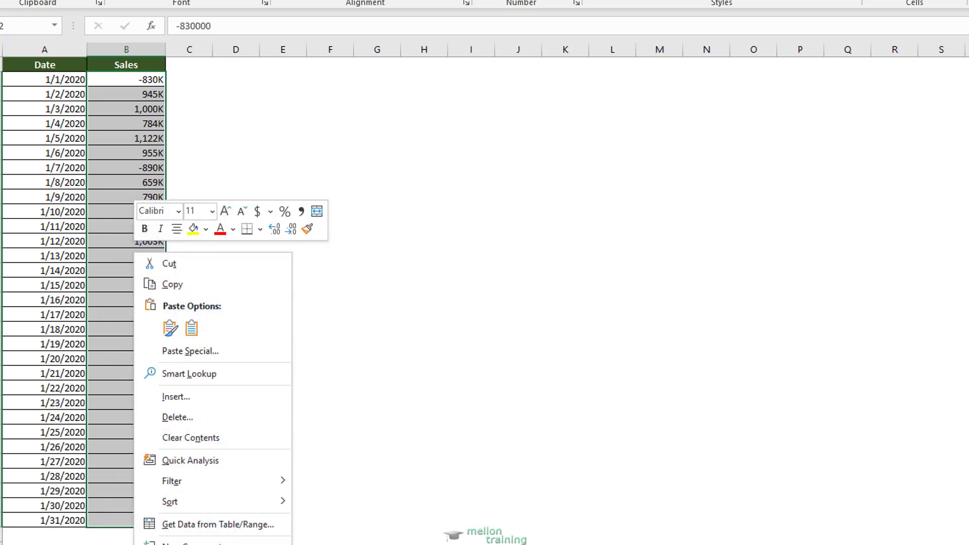
{"action": "left_click", "coordinate": [190, 542]}
{"action": "left_click_drag", "start_coordinate": [134, 324], "coordinate": [327, 120]}
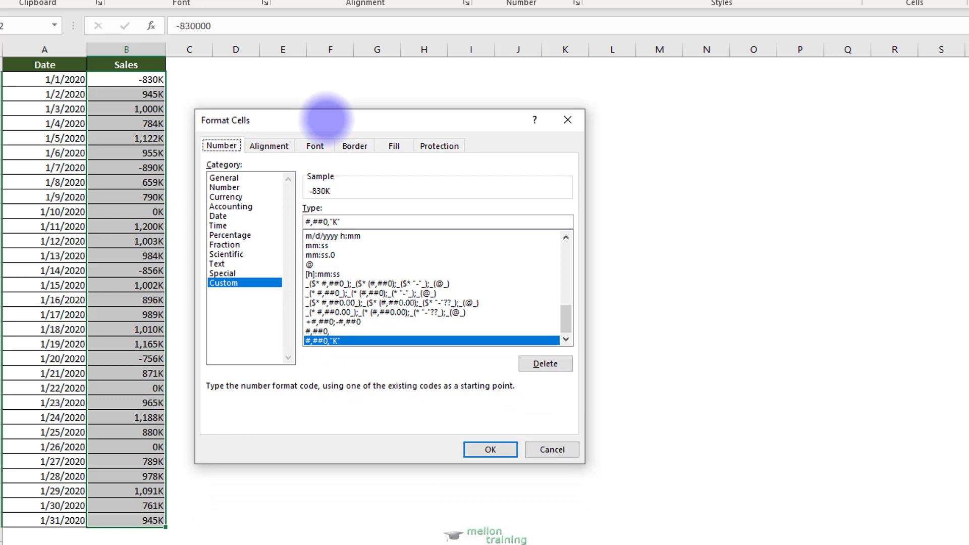
Change the custom code to #,##0.00,,"M" and apply it
{"action": "left_click", "coordinate": [356, 220]}
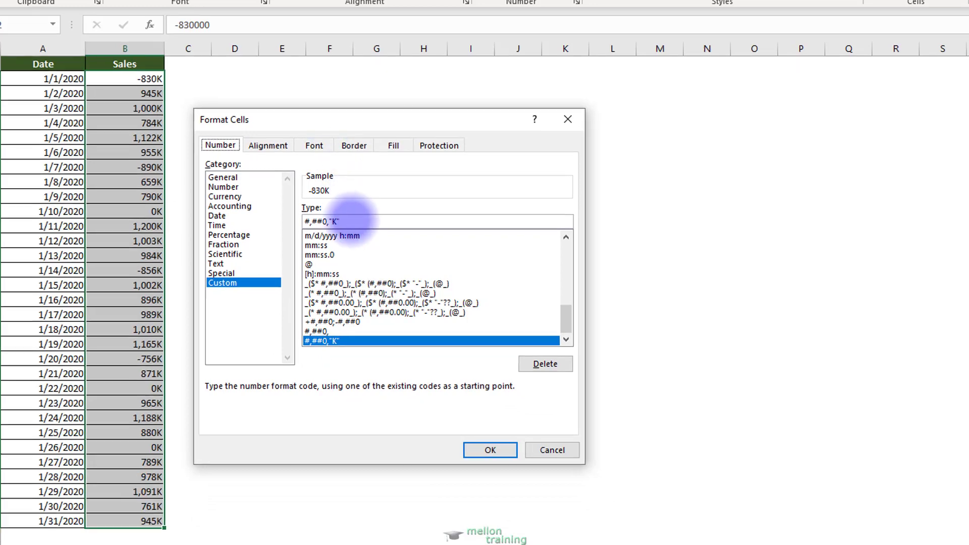
{"action": "key", "text": "Left"}
{"action": "key", "text": "Left"}
{"action": "key", "text": "Left"}
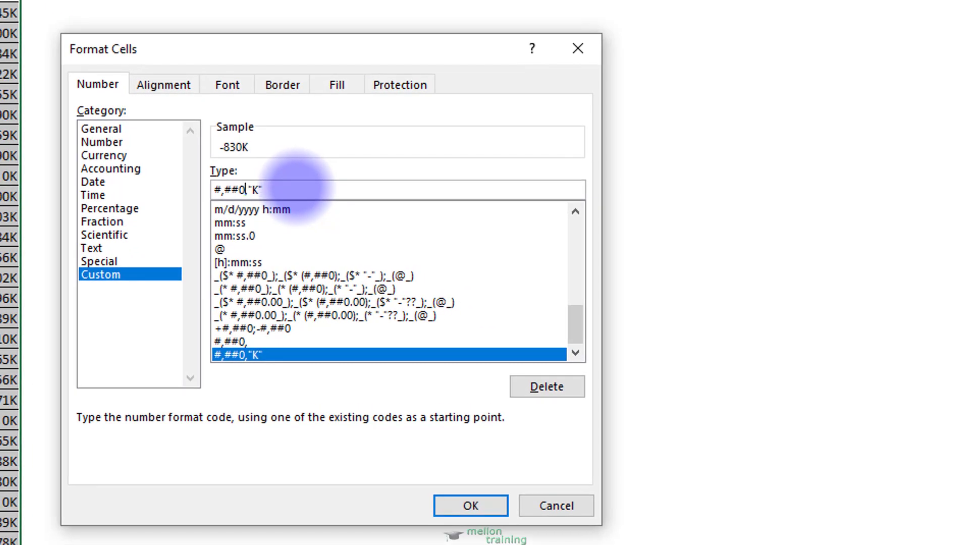
{"action": "type", "text": ".00"}
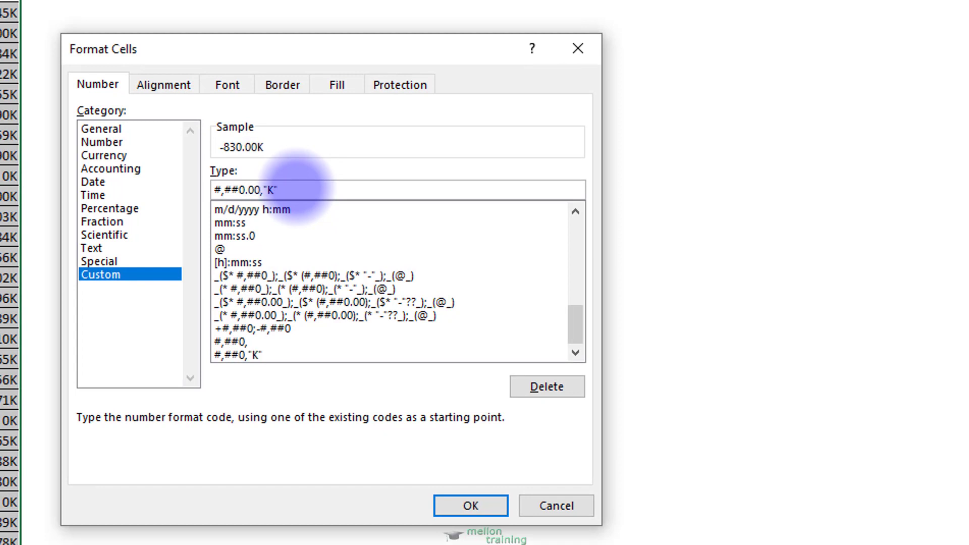
{"action": "type", "text": ",,"}
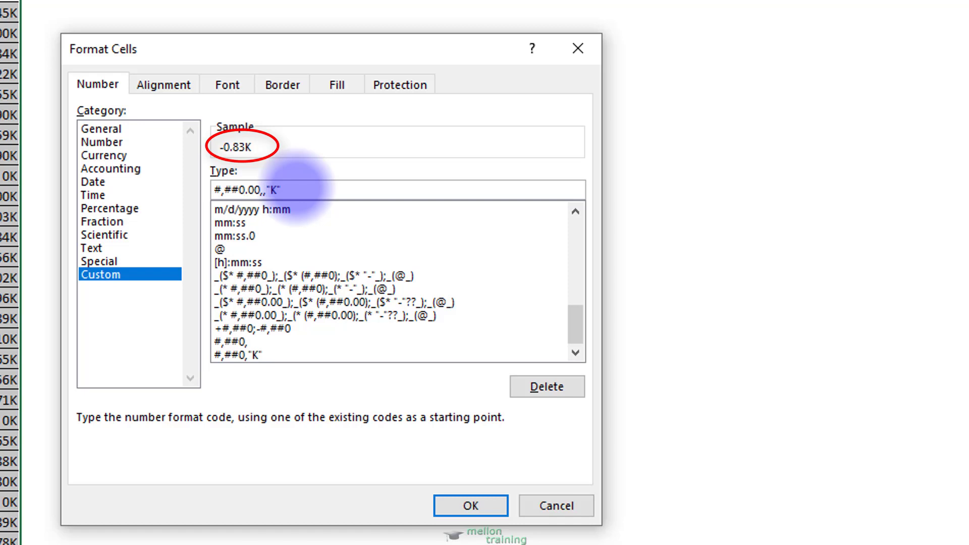
{"action": "key", "text": "Right"}
{"action": "key", "text": "Delete"}
{"action": "type", "text": "M"}
{"action": "key", "text": "Right"}
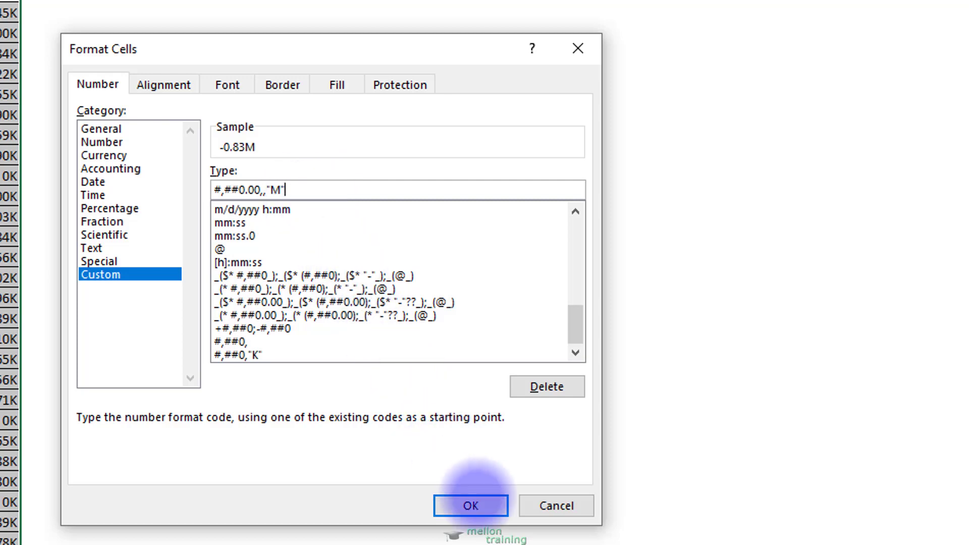
{"action": "left_click", "coordinate": [470, 505]}
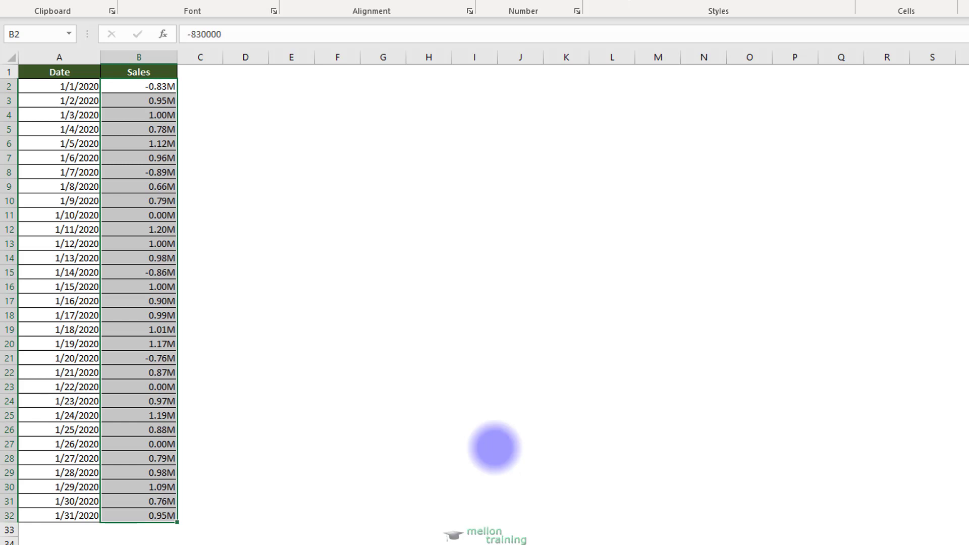
Select the dates in A2 through A32
{"action": "left_click_drag", "start_coordinate": [49, 87], "coordinate": [60, 515]}
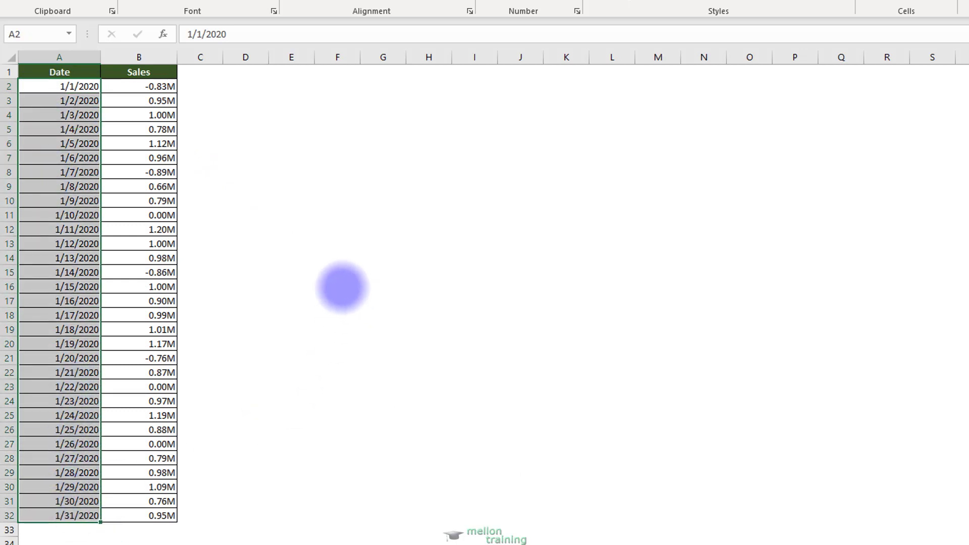
Apply the custom d-mmm-yy format to the selected dates, then deselect
{"action": "right_click", "coordinate": [63, 216]}
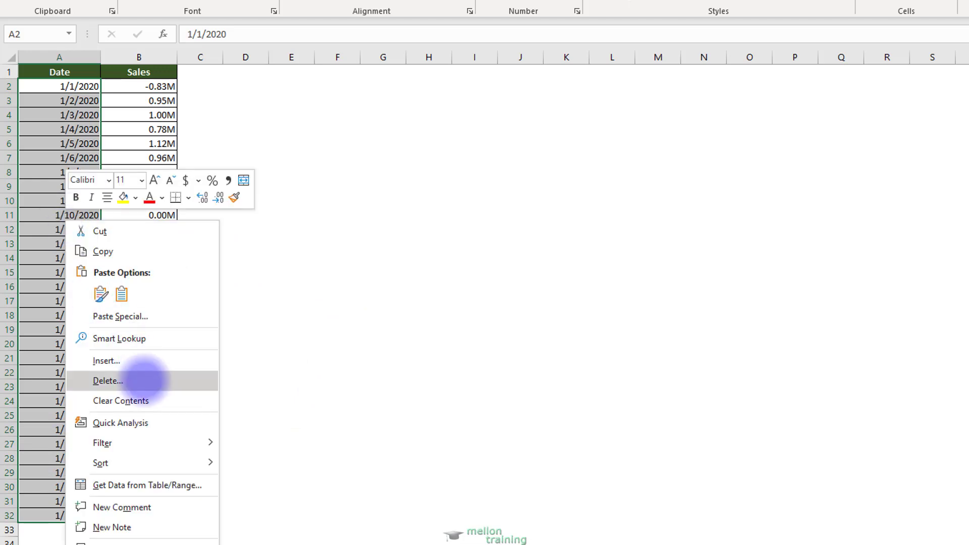
{"action": "left_click", "coordinate": [116, 542]}
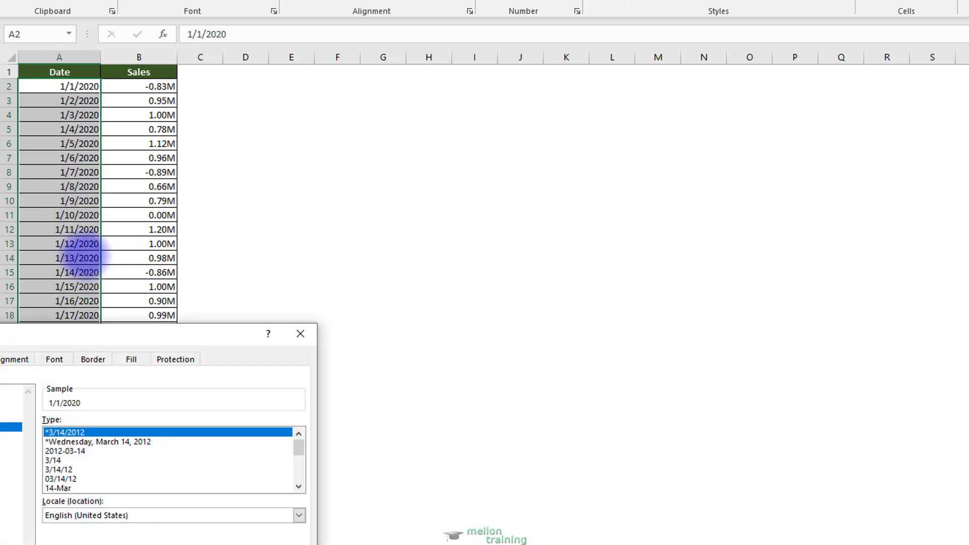
{"action": "left_click_drag", "start_coordinate": [58, 335], "coordinate": [331, 133]}
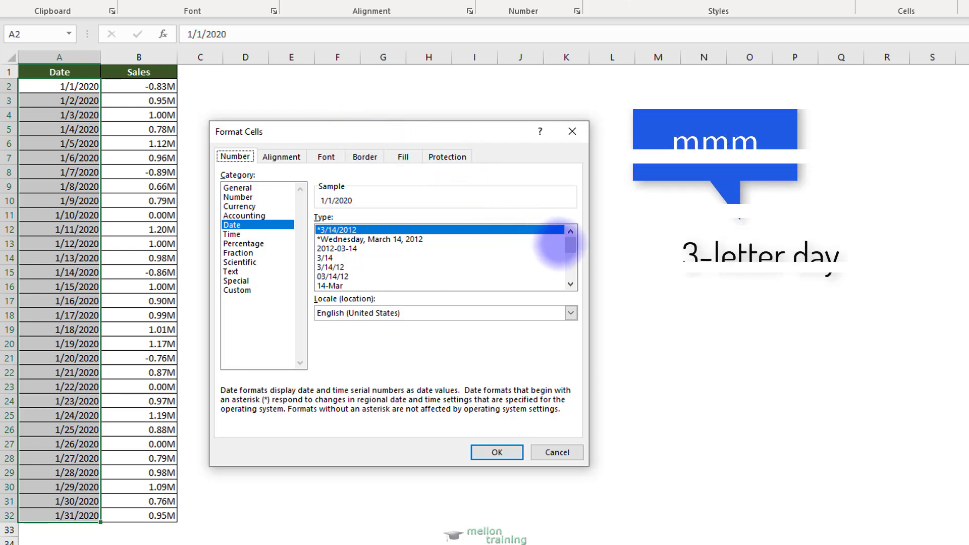
{"action": "mouse_move", "coordinate": [570, 246]}
{"action": "left_mouse_down"}
{"action": "mouse_move", "coordinate": [570, 297]}
{"action": "mouse_move", "coordinate": [570, 238]}
{"action": "left_mouse_up"}
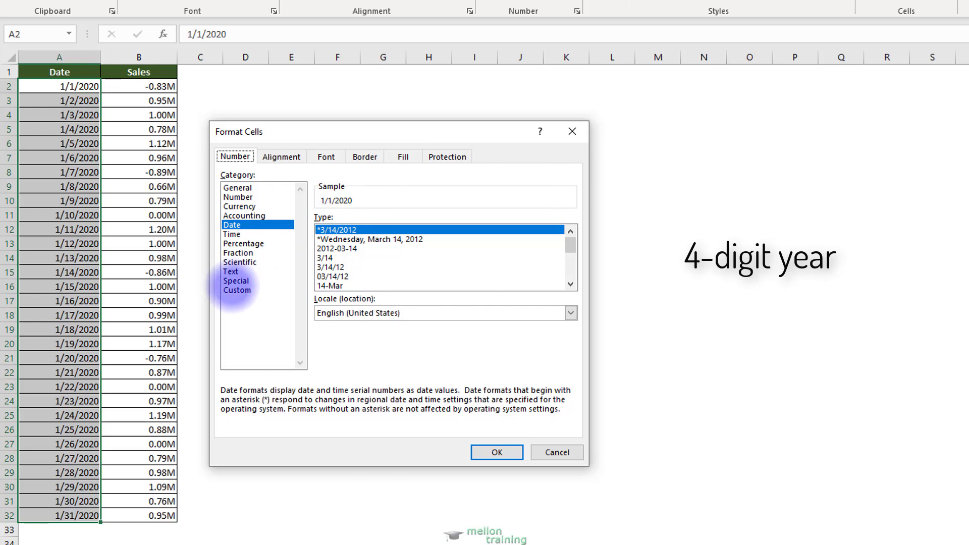
{"action": "left_click", "coordinate": [234, 290]}
{"action": "left_click_drag", "start_coordinate": [569, 283], "coordinate": [569, 299]}
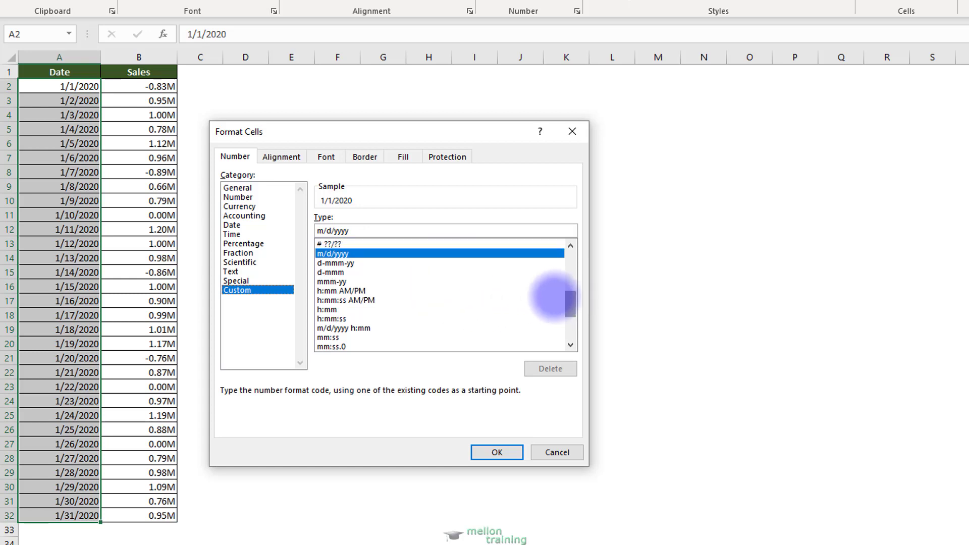
{"action": "left_click", "coordinate": [334, 262]}
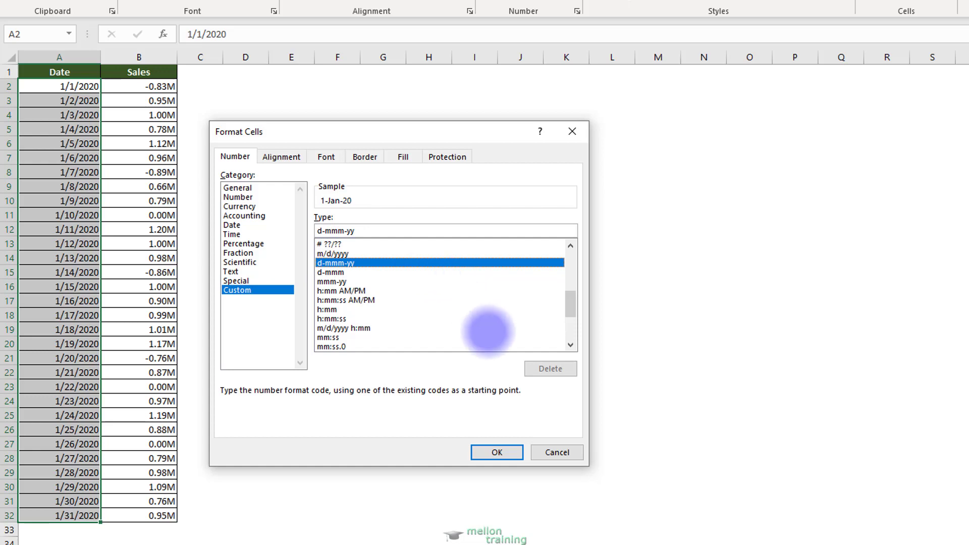
{"action": "left_click", "coordinate": [485, 452]}
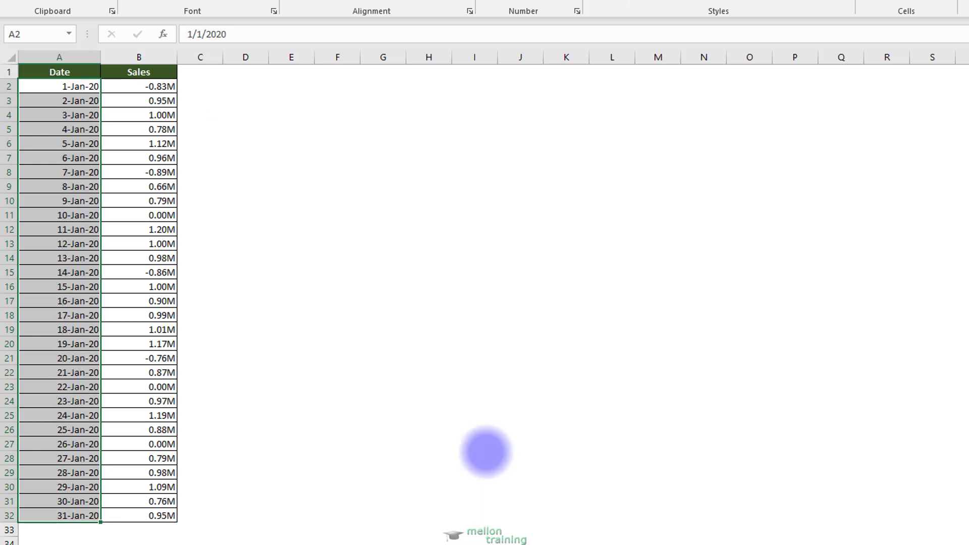
{"action": "left_click", "coordinate": [206, 75]}
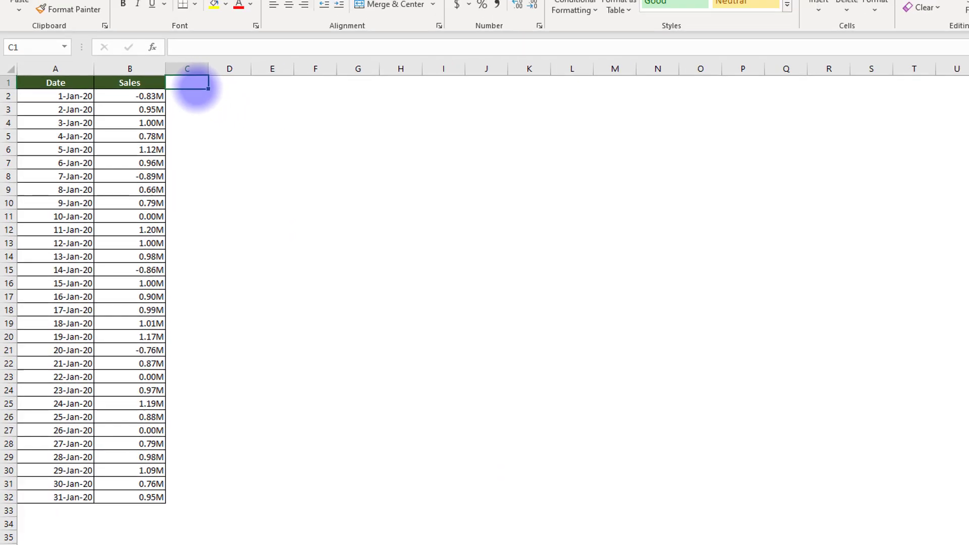